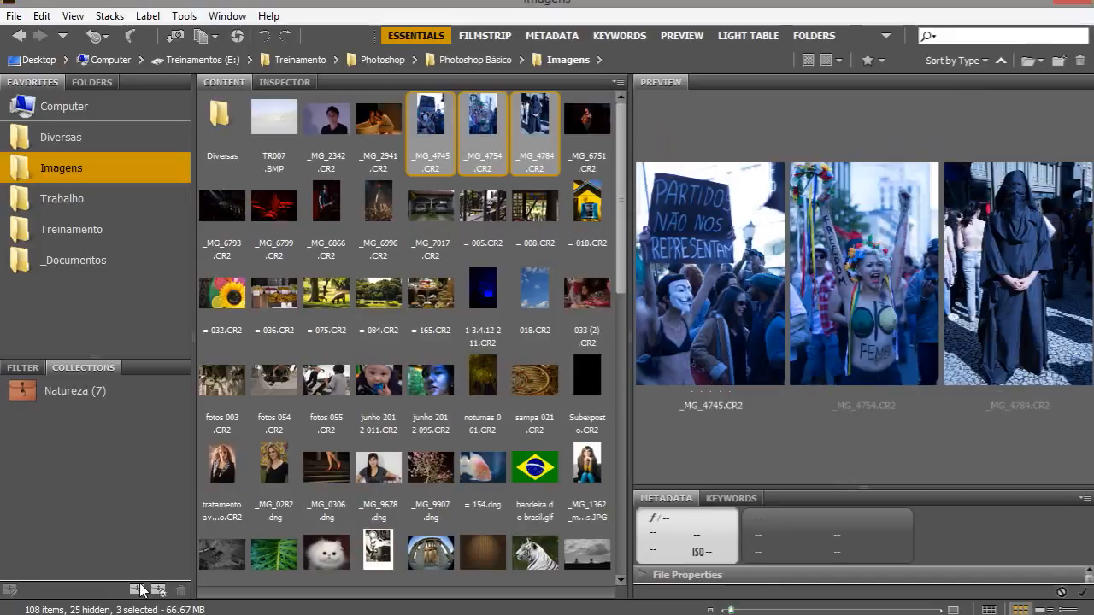
Step: Create a new collection from the three selected protest photos and name it Passeata
click(136, 590)
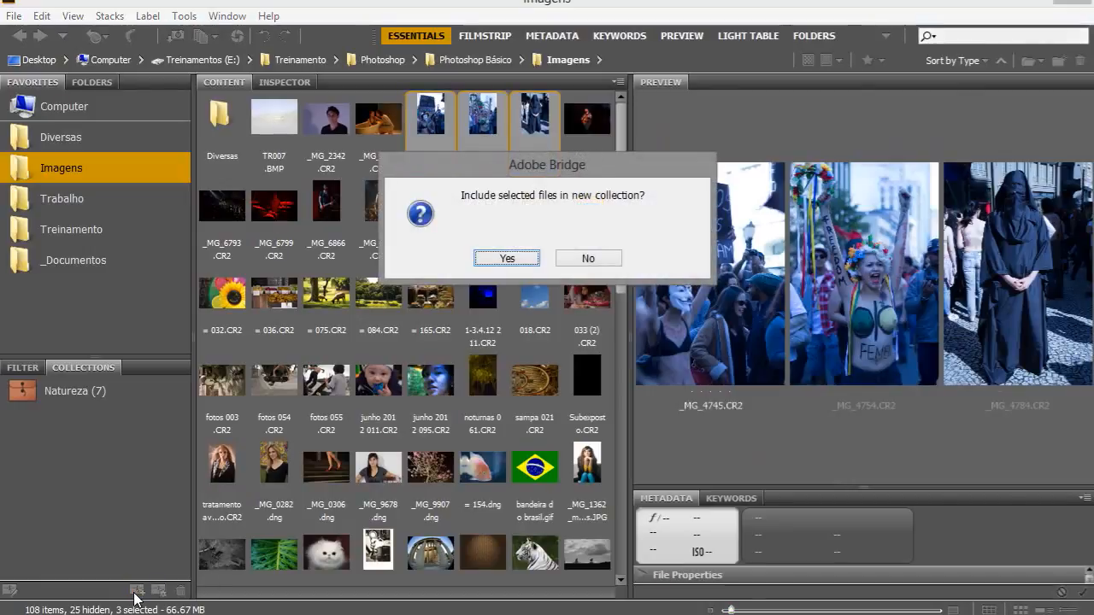
key(Return)
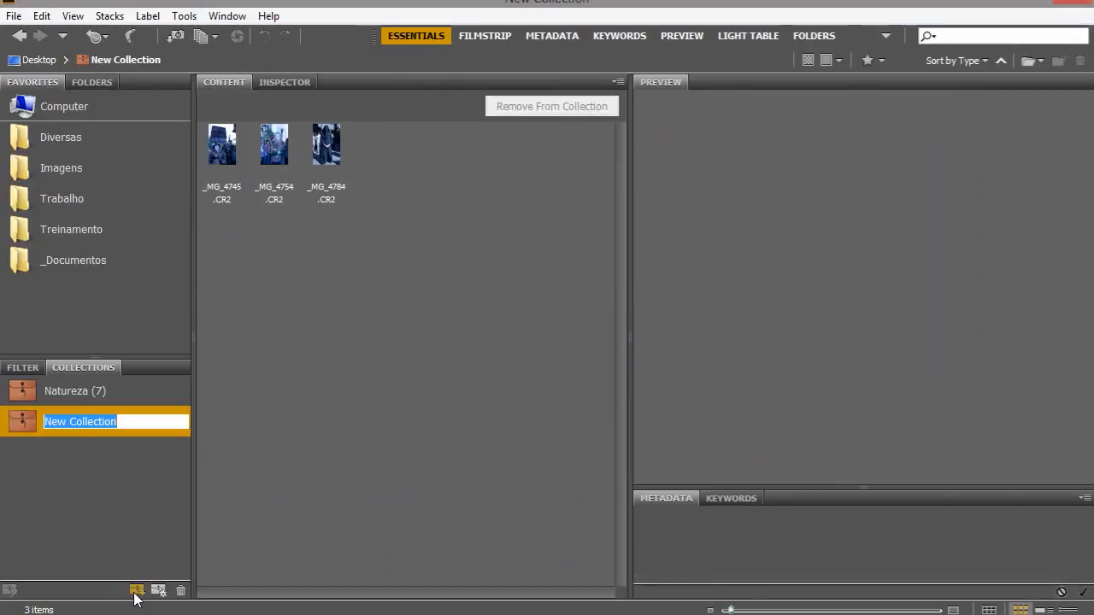
text(Passeata)
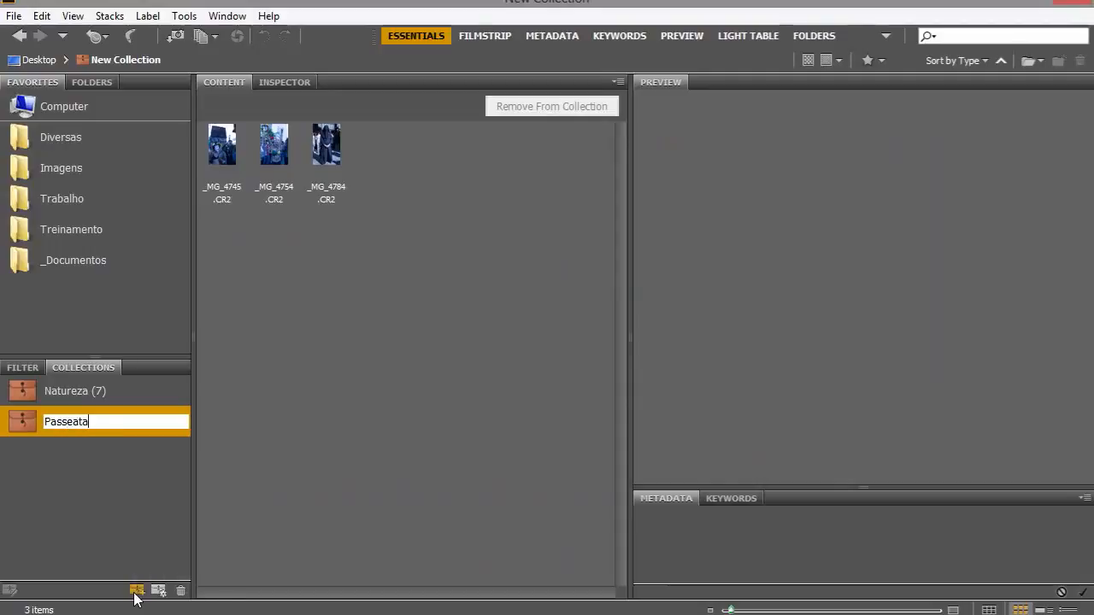
key(Return)
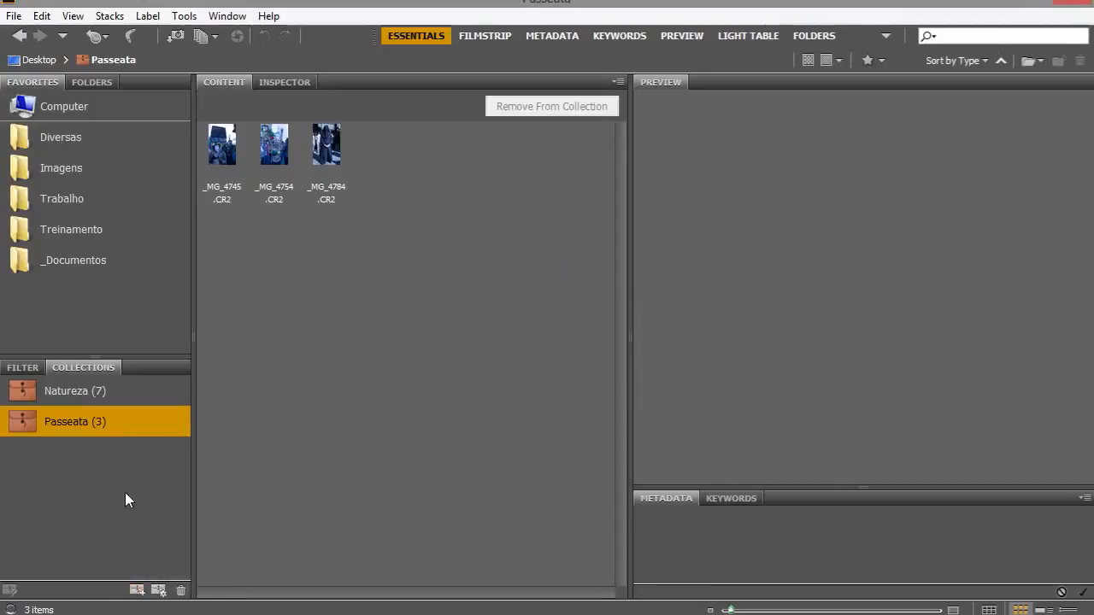
Step: Select all three photos in the Passeata collection and open them in Camera Raw
click(233, 156)
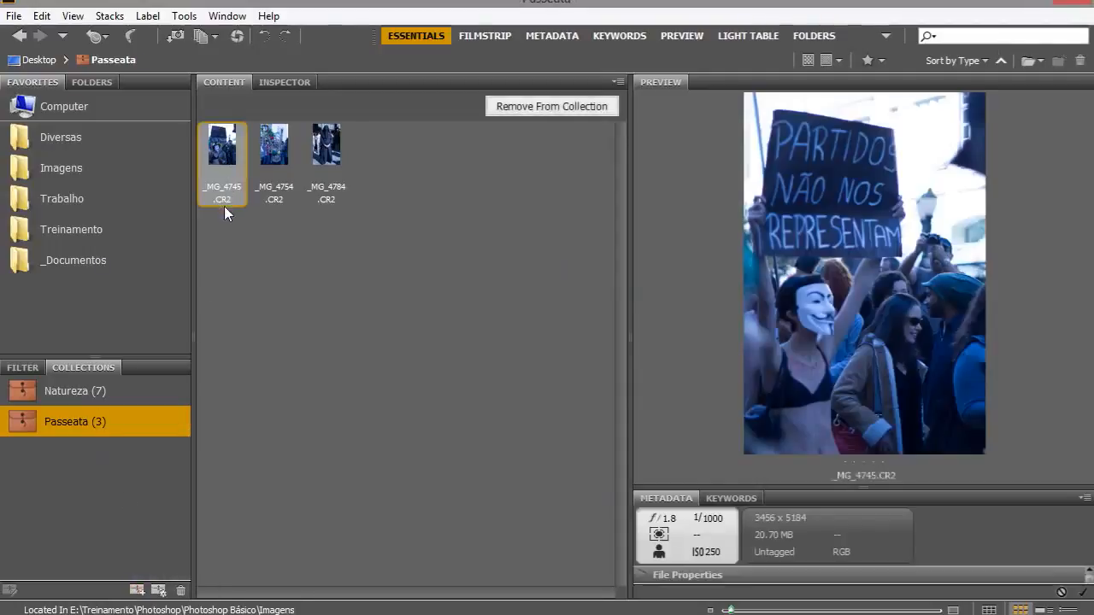
shift+click(327, 153)
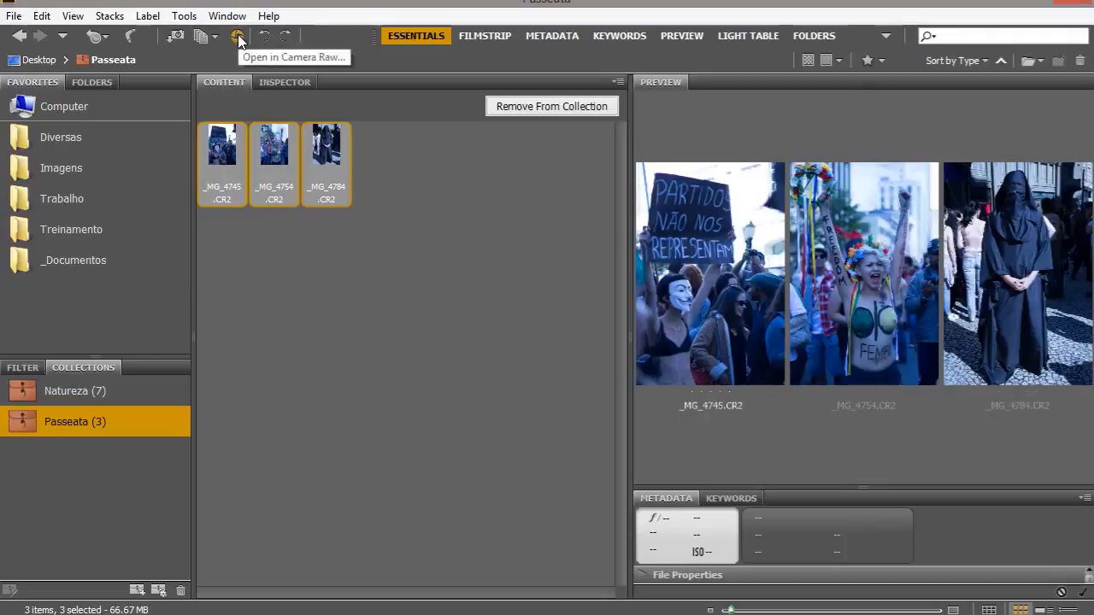
right_click(316, 154)
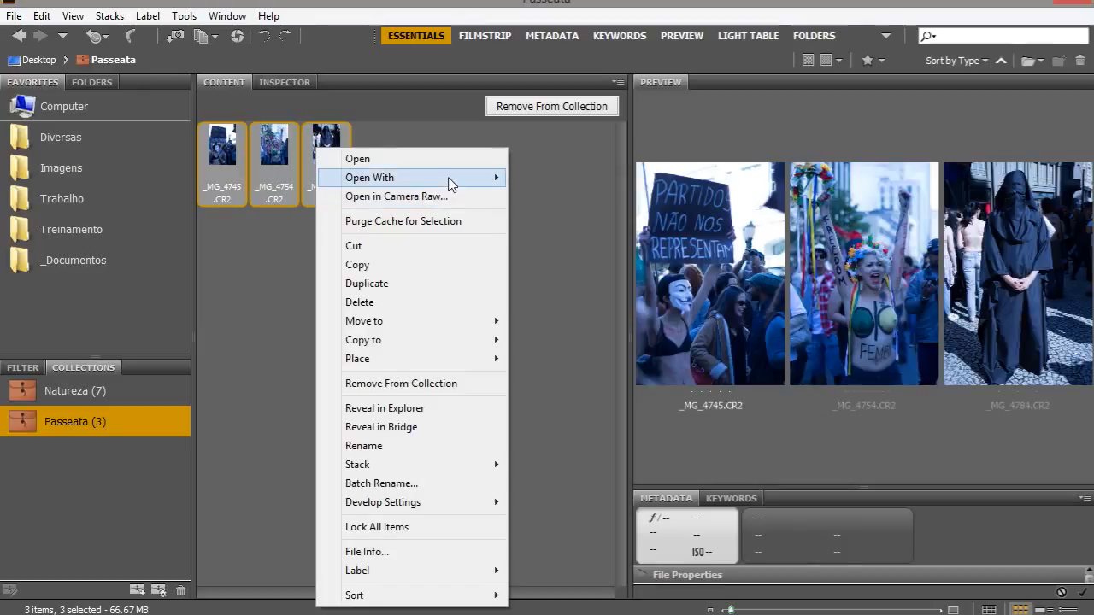
mouse_move(447, 180)
click(244, 183)
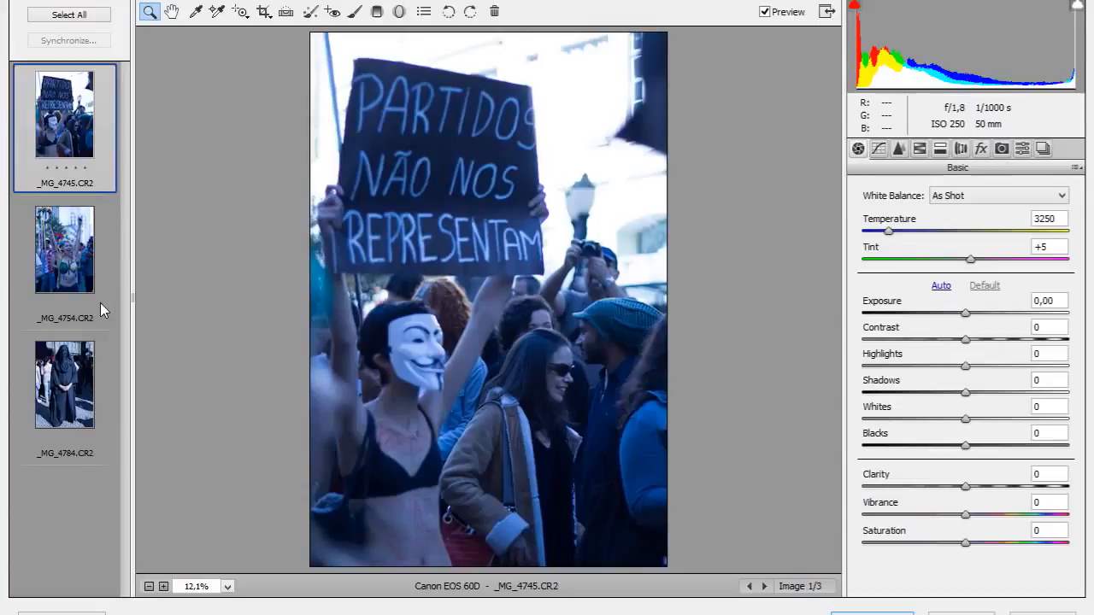
Step: Set the white balance of all three photos together to Auto
shift+click(79, 369)
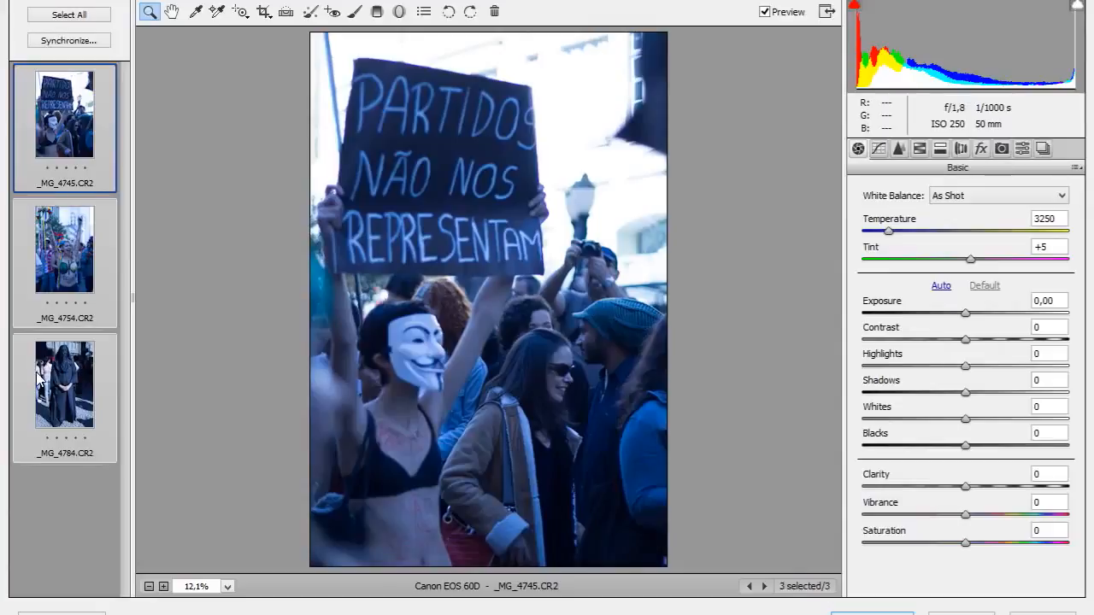
click(971, 196)
click(954, 223)
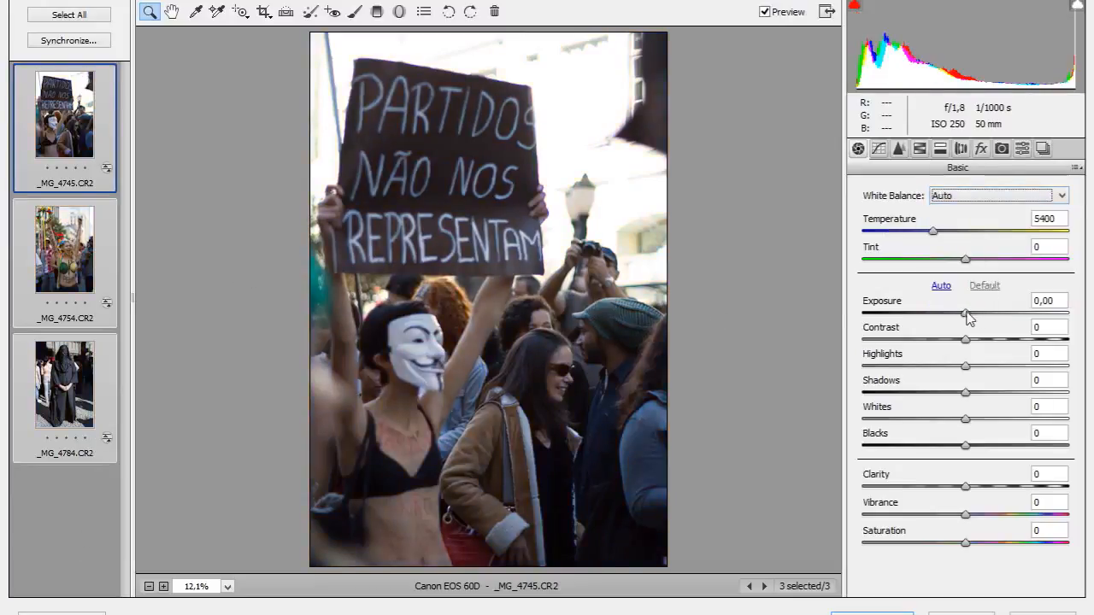
Step: Set Exposure to -0,50, Shadows to +12, Contrast to +7 and Vibrance to +13 for the three photos
drag(966, 313, 956, 319)
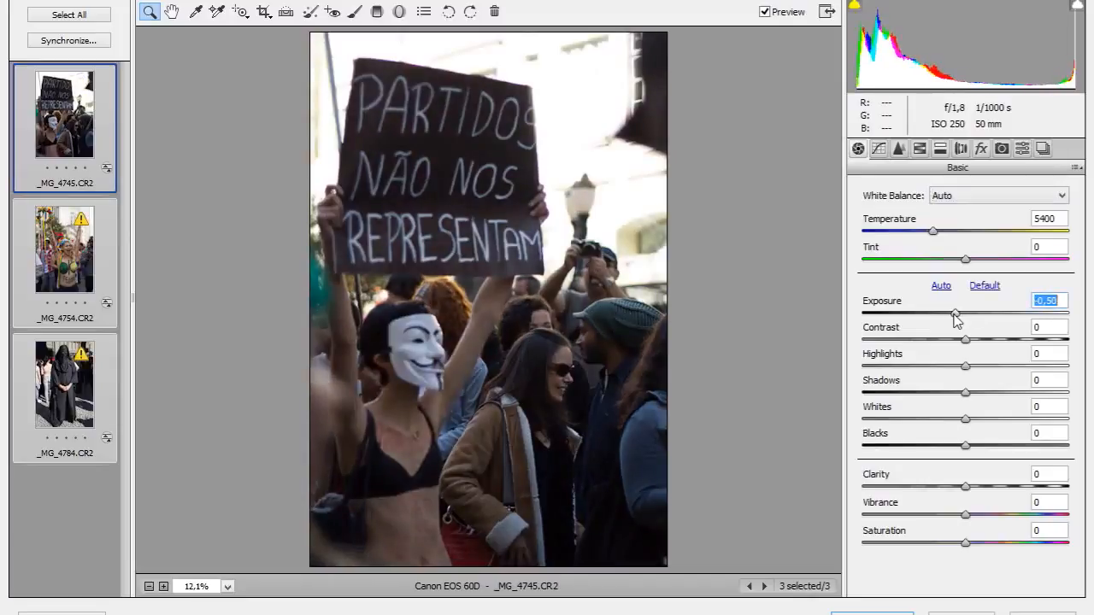
click(971, 399)
drag(971, 399, 982, 399)
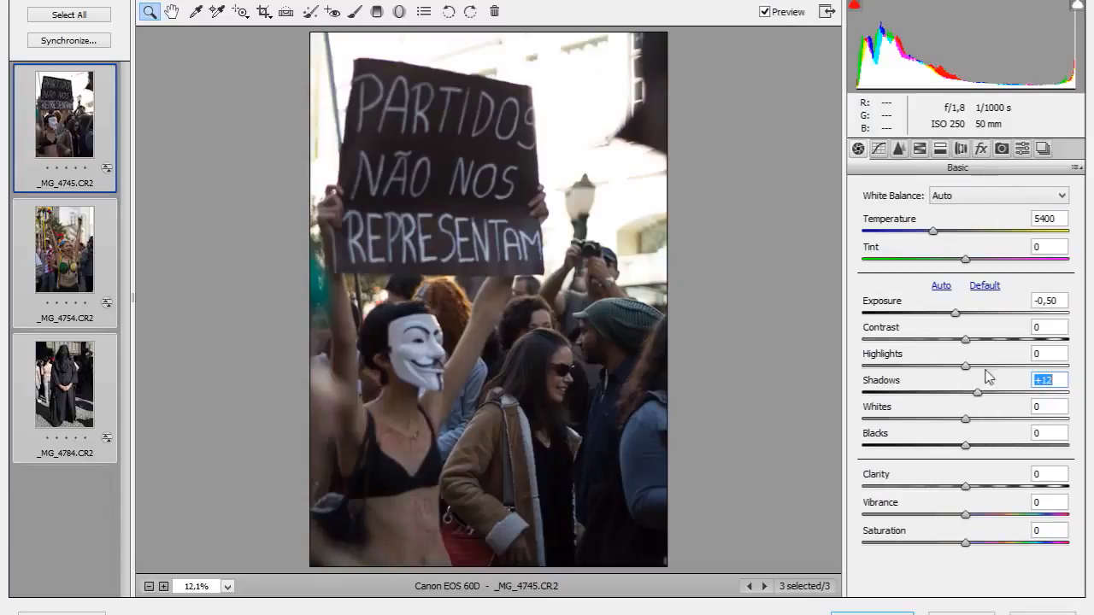
drag(966, 341, 974, 345)
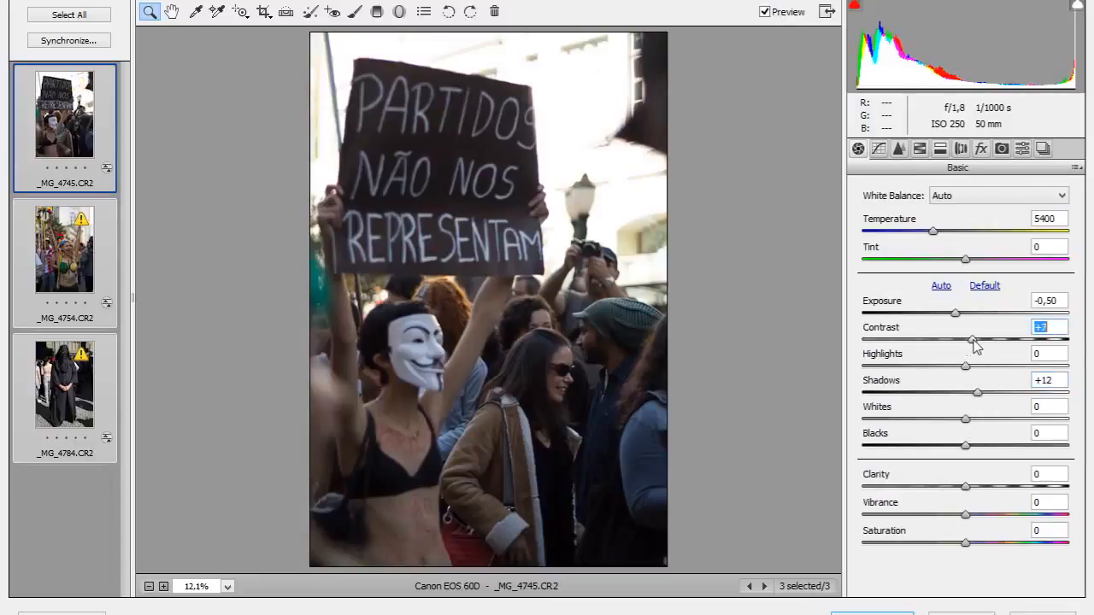
click(967, 518)
drag(967, 518, 979, 518)
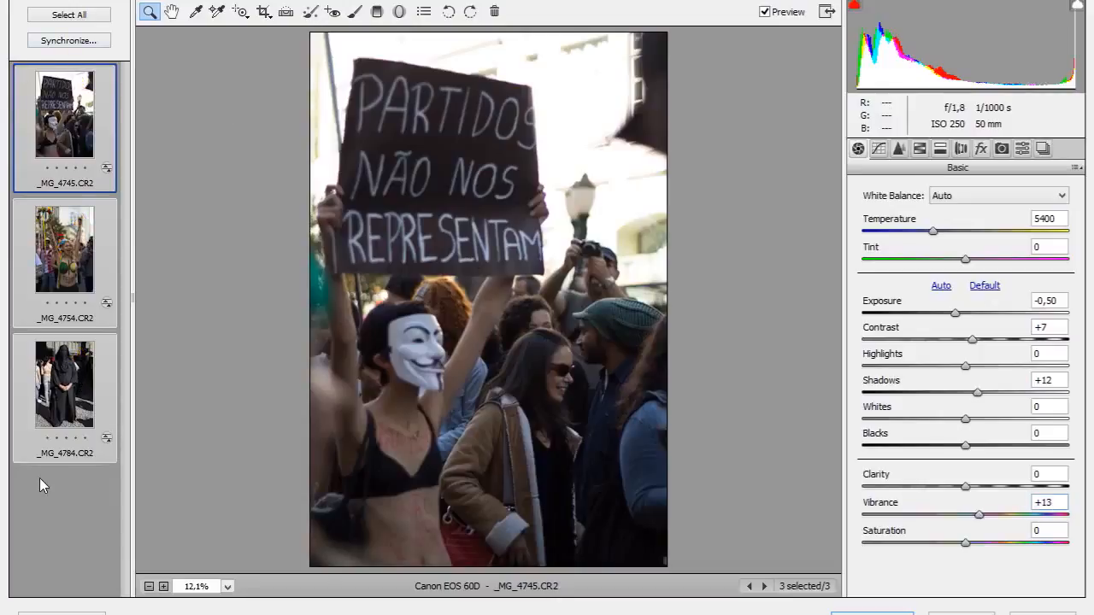
Step: Check the adjusted photos individually, reselect all three and open them in Photoshop
click(53, 394)
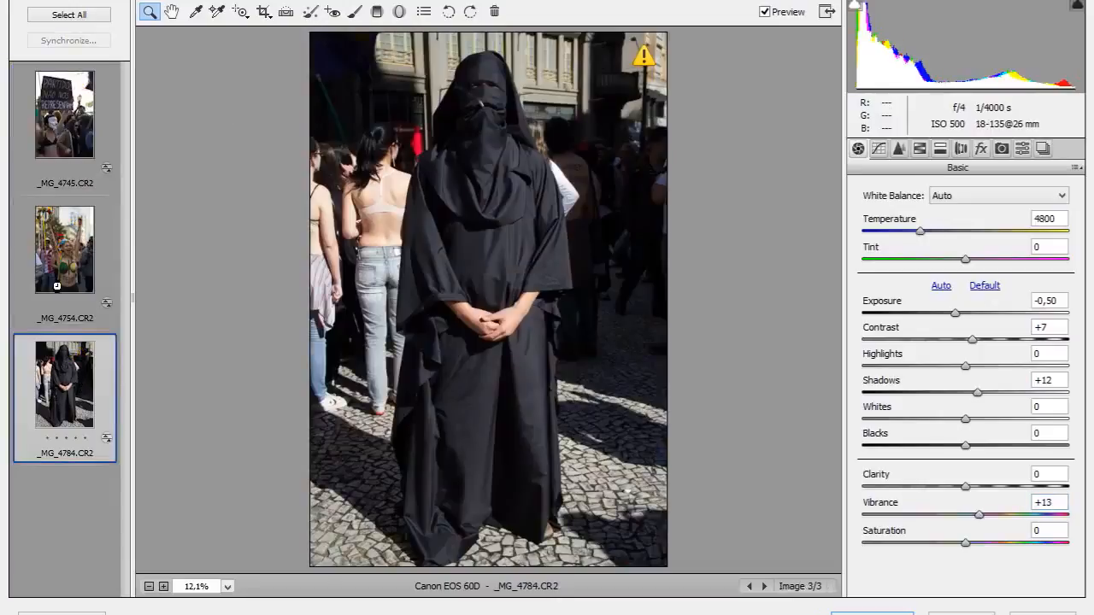
click(60, 282)
click(90, 147)
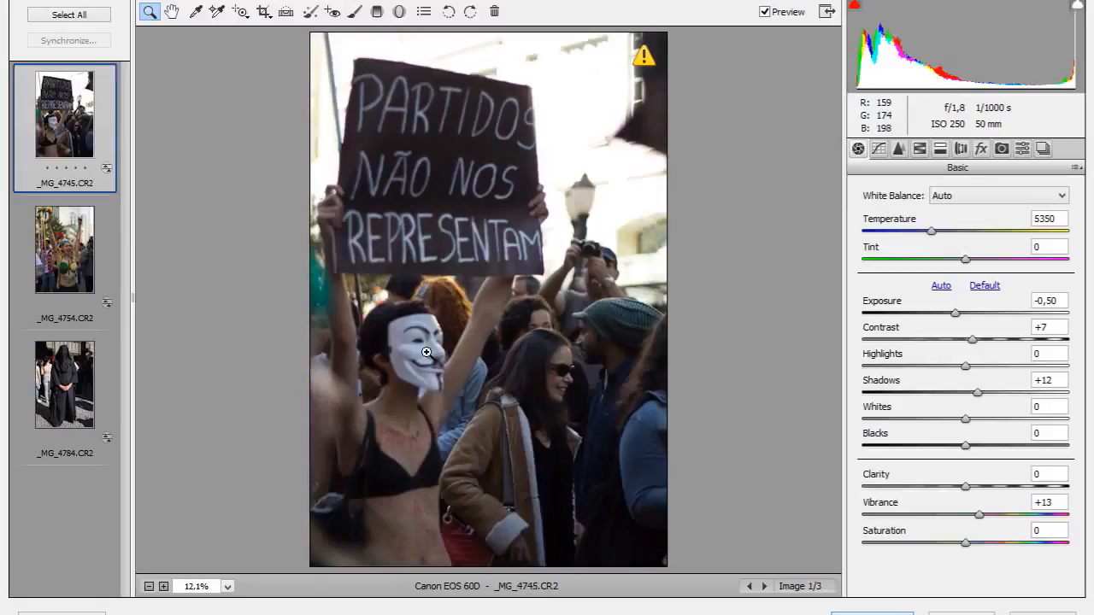
shift+click(97, 409)
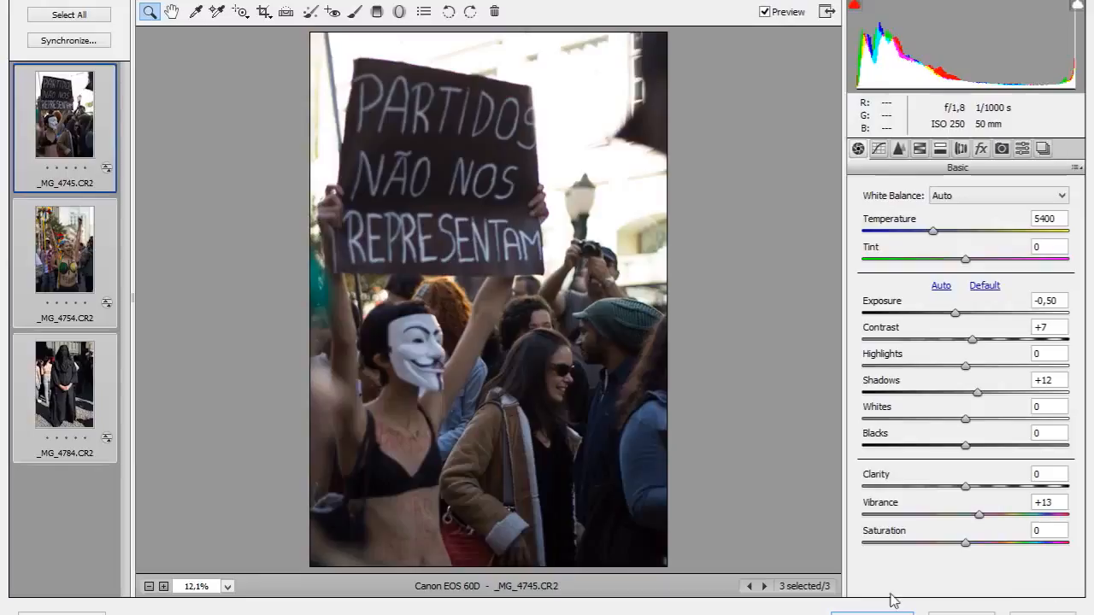
click(872, 612)
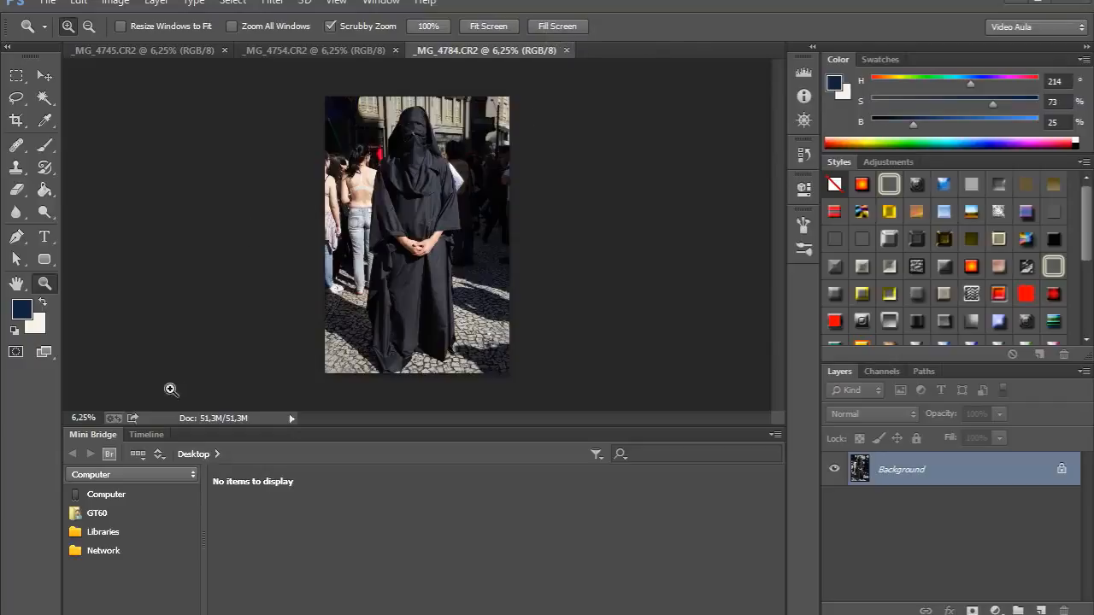
Step: Collapse the Mini Bridge panel and enlarge the view of _MG_4784.CR2
double_click(108, 436)
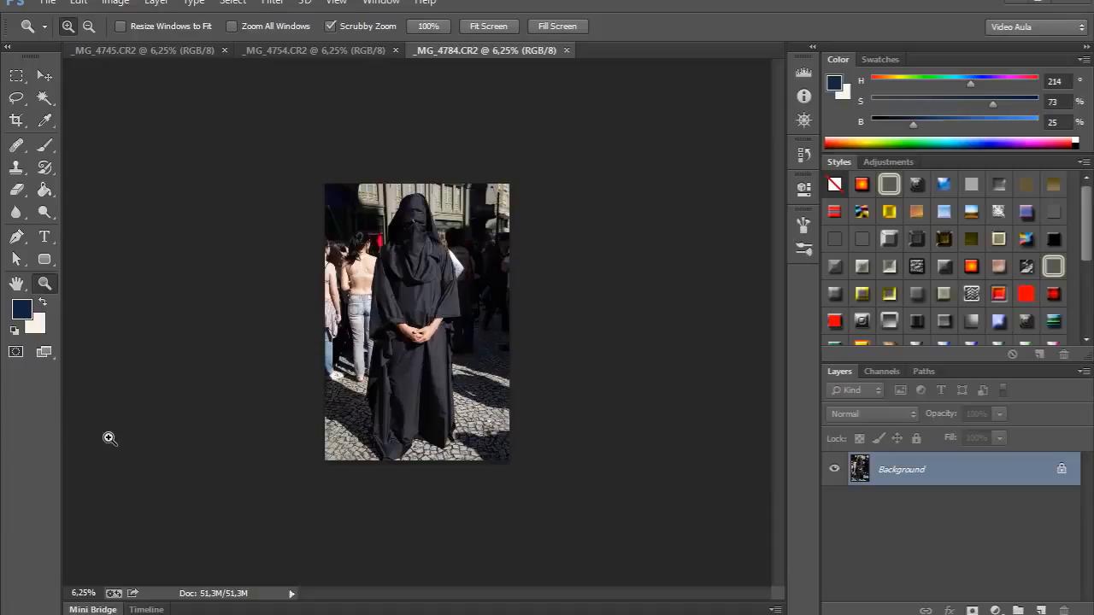
click(289, 368)
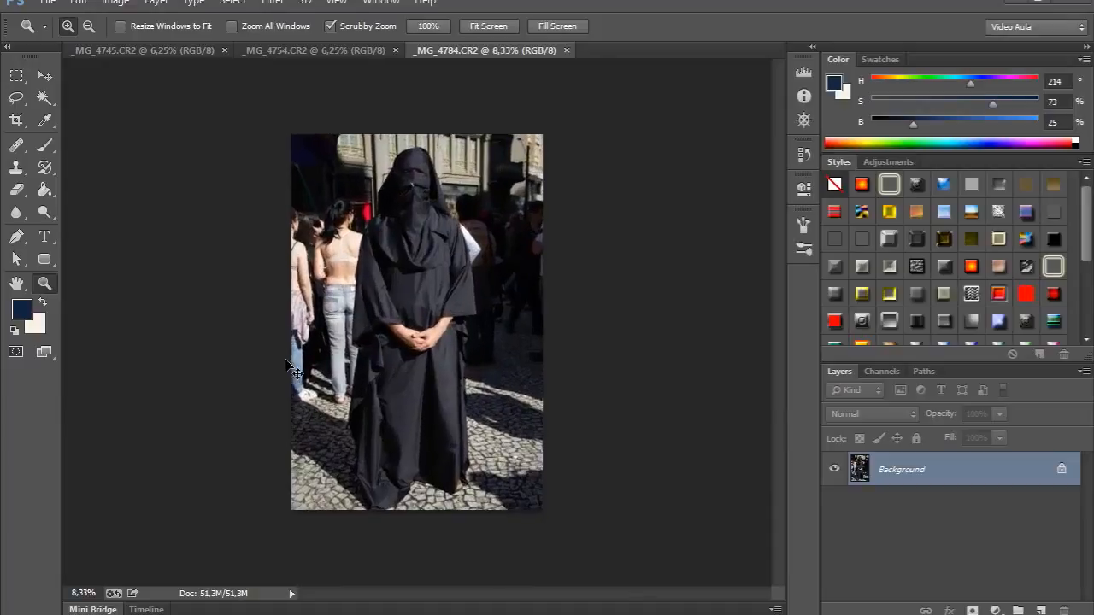
click(289, 367)
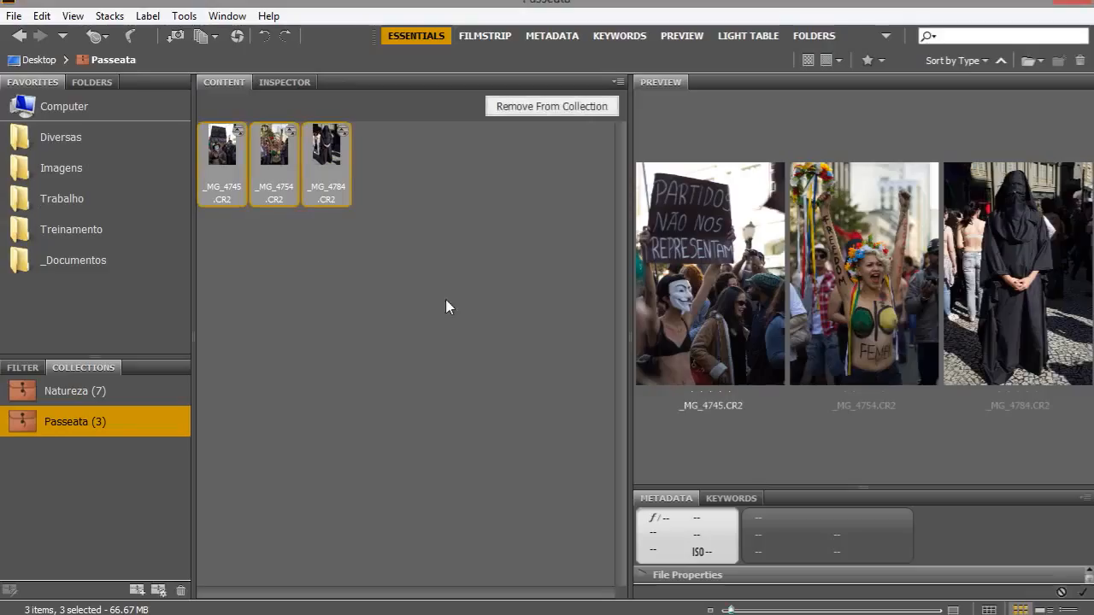
Step: Switch to Bridge, reopen the three selected photos in Camera Raw and look through them one by one
right_click(331, 183)
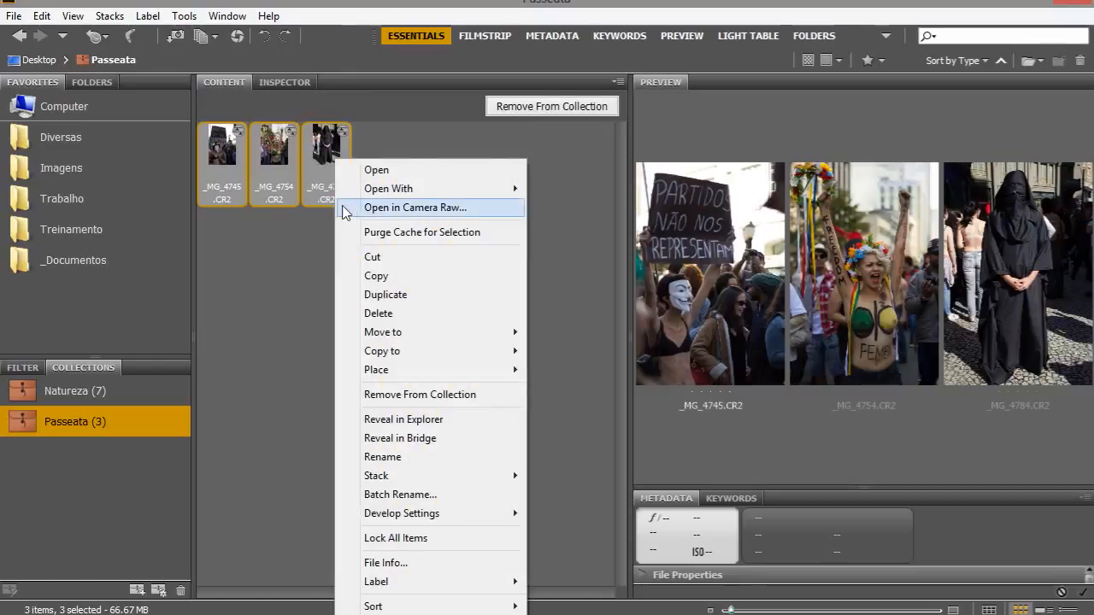
mouse_move(384, 190)
click(306, 192)
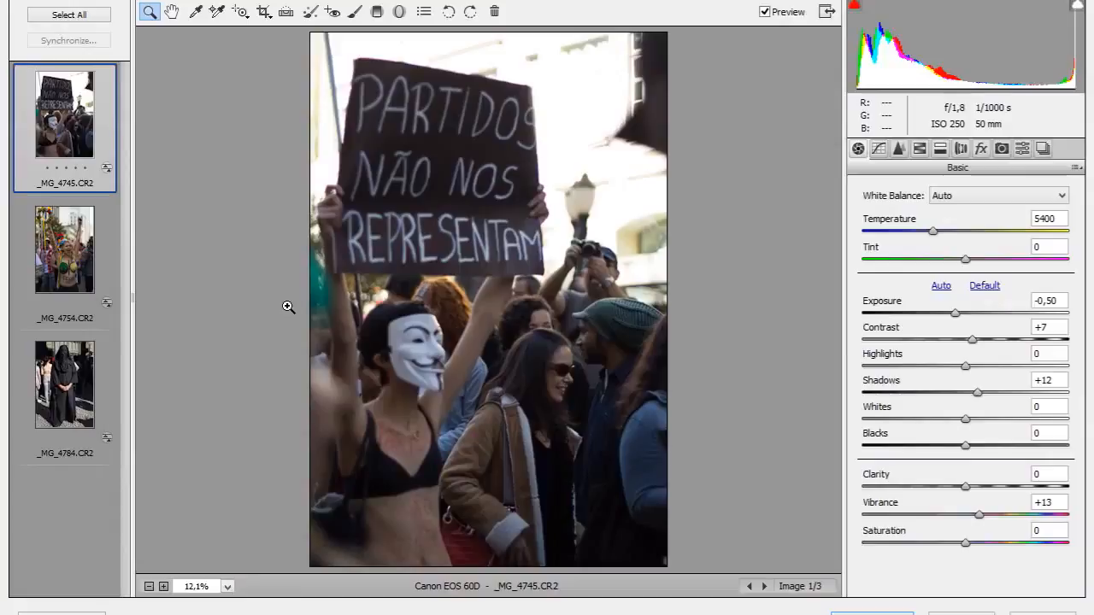
shift+click(61, 375)
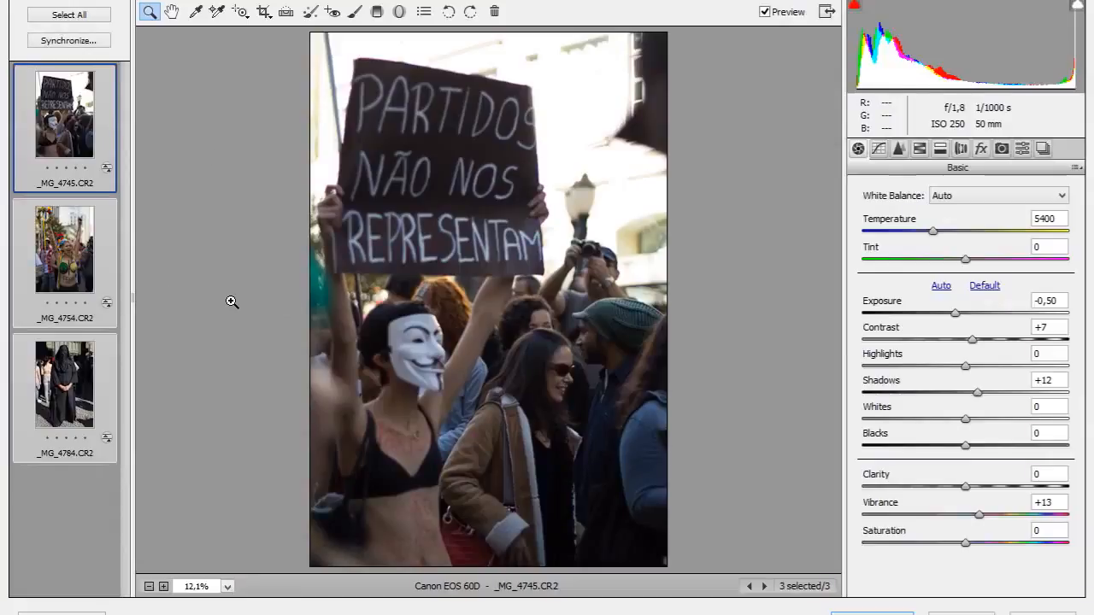
click(68, 108)
click(64, 308)
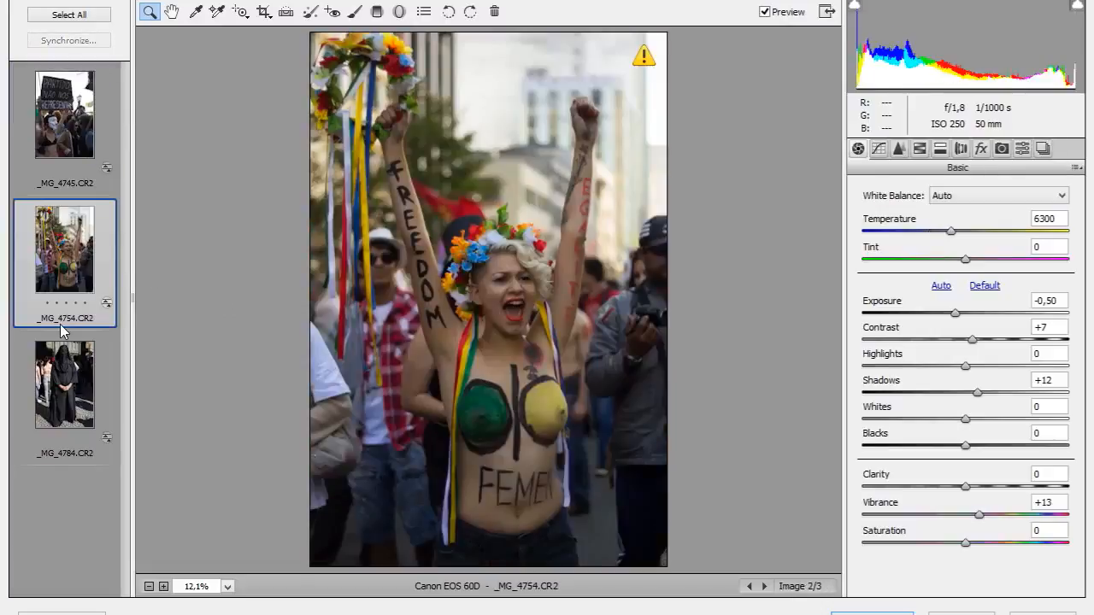
click(66, 390)
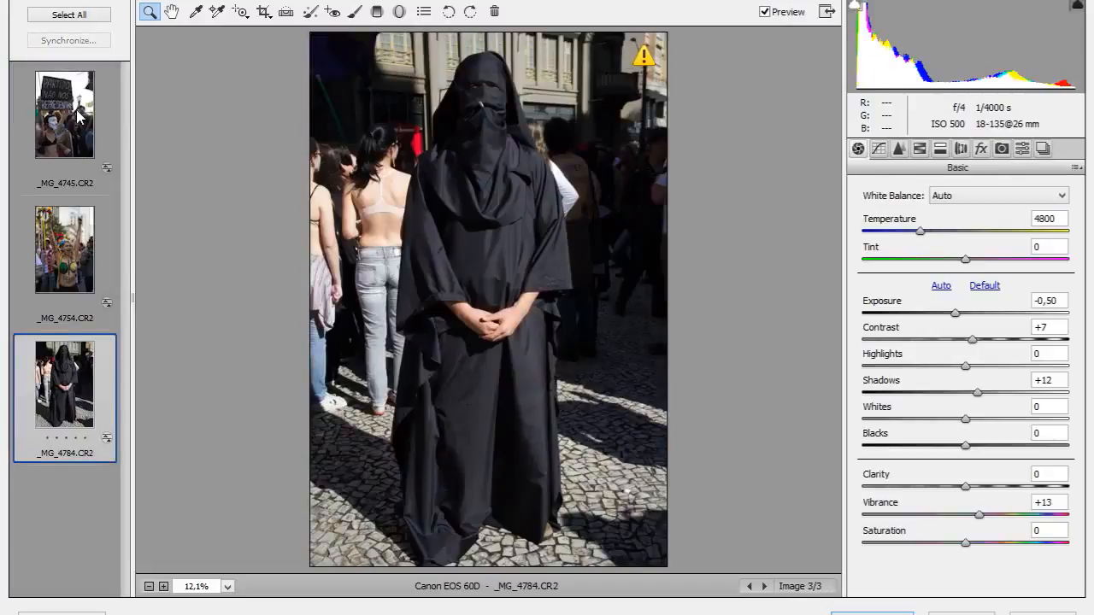
Step: Select all three photos and set the workflow options to the ProPhoto RGB color space and 16 Bits/Channel depth
click(68, 14)
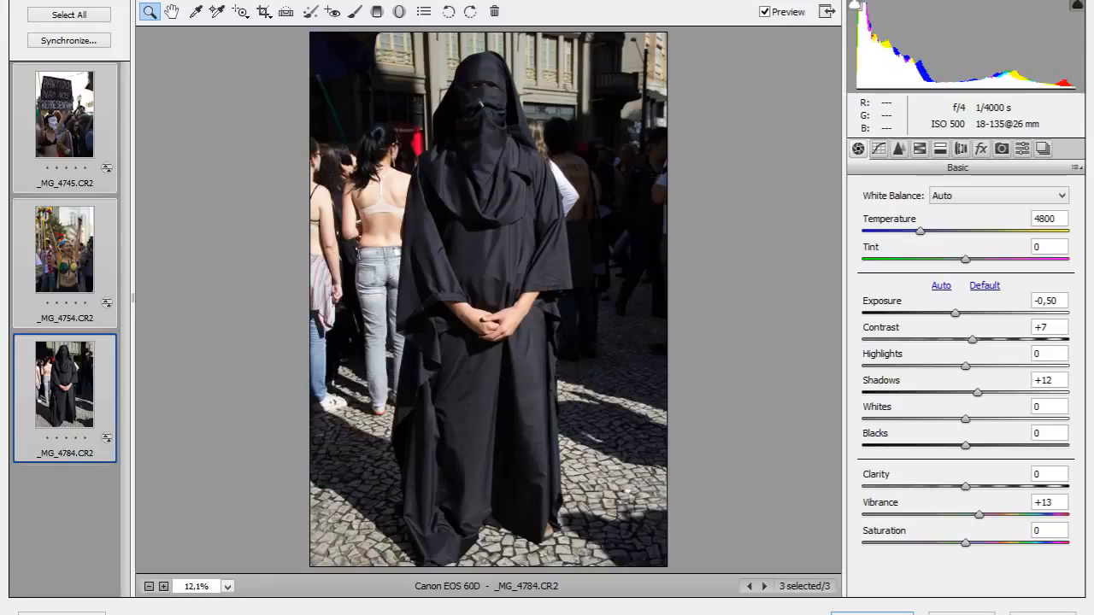
click(513, 613)
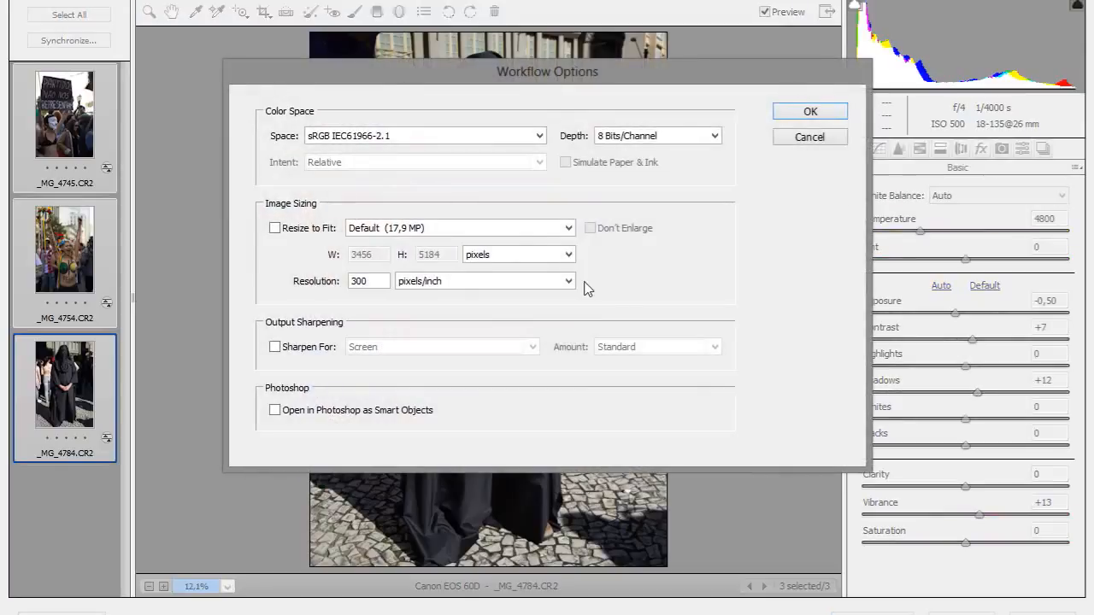
click(368, 137)
scroll(374, 165, up, 1)
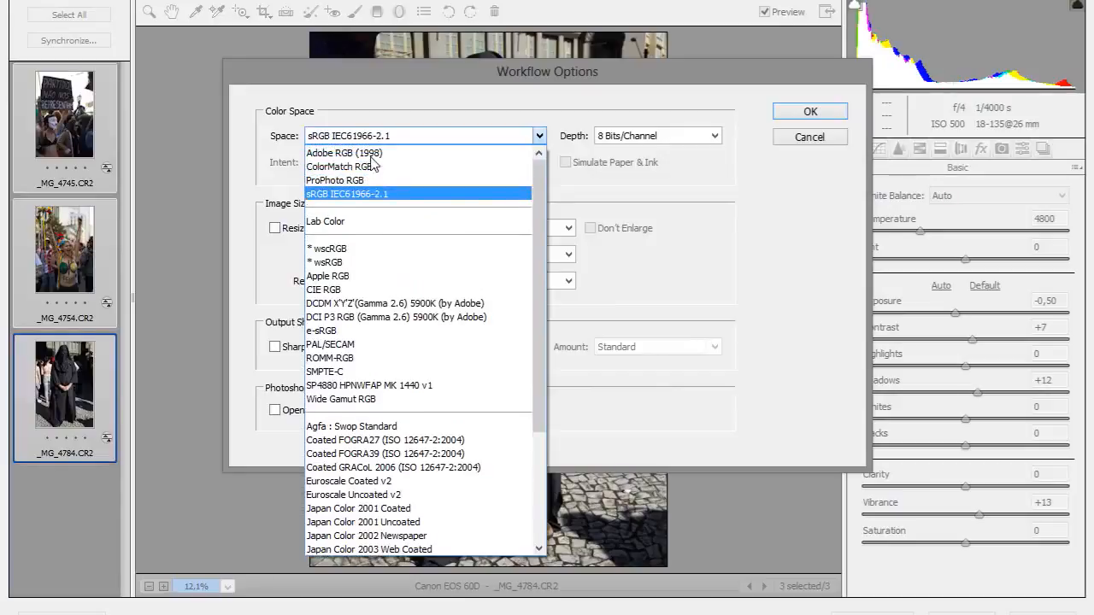
click(357, 180)
click(624, 130)
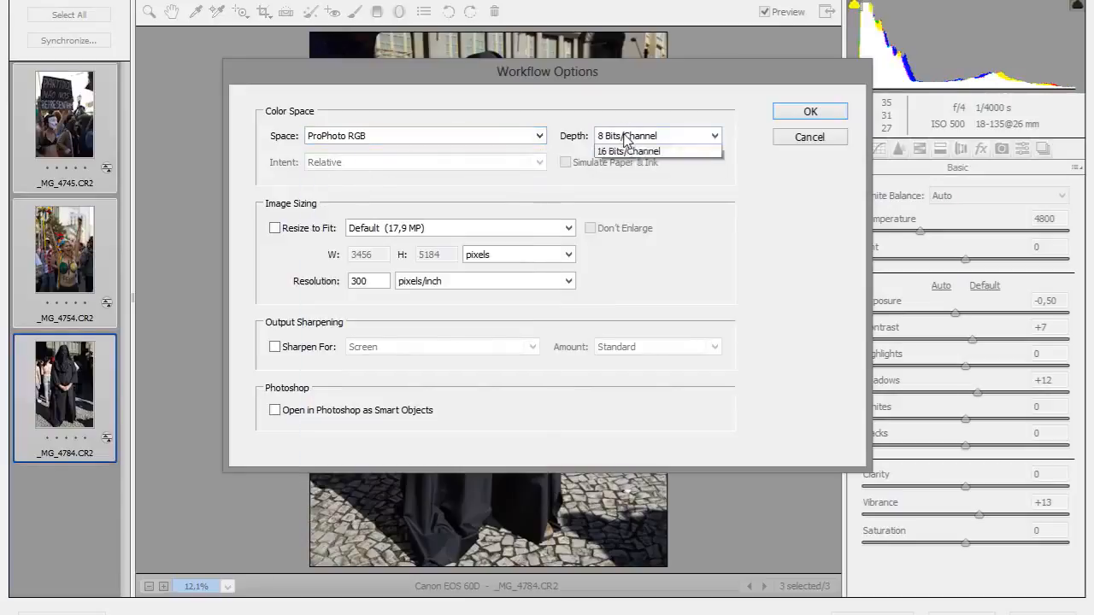
click(620, 164)
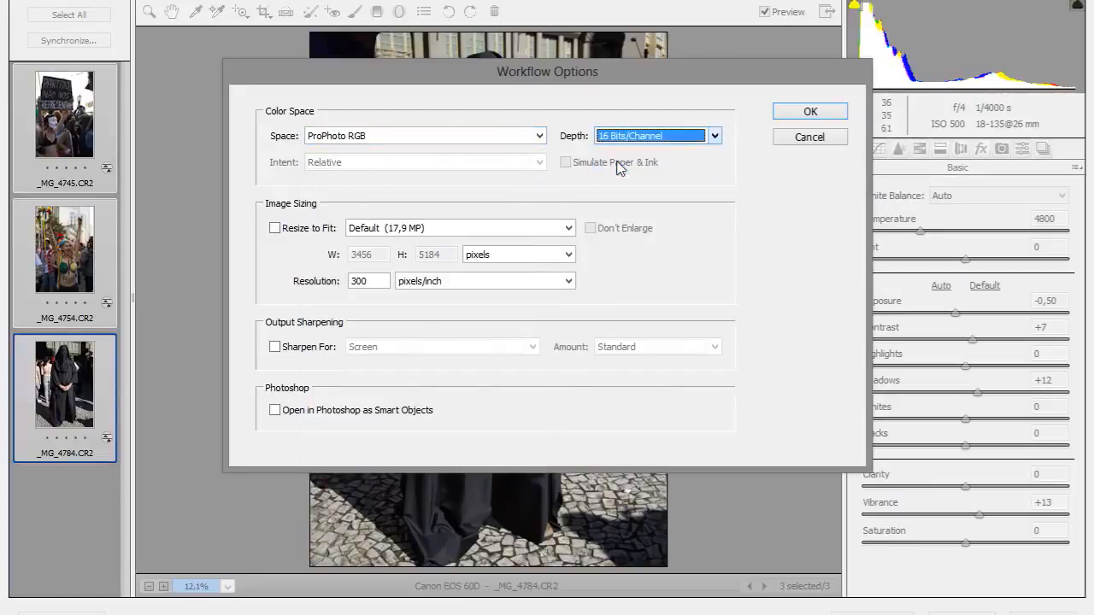
click(826, 110)
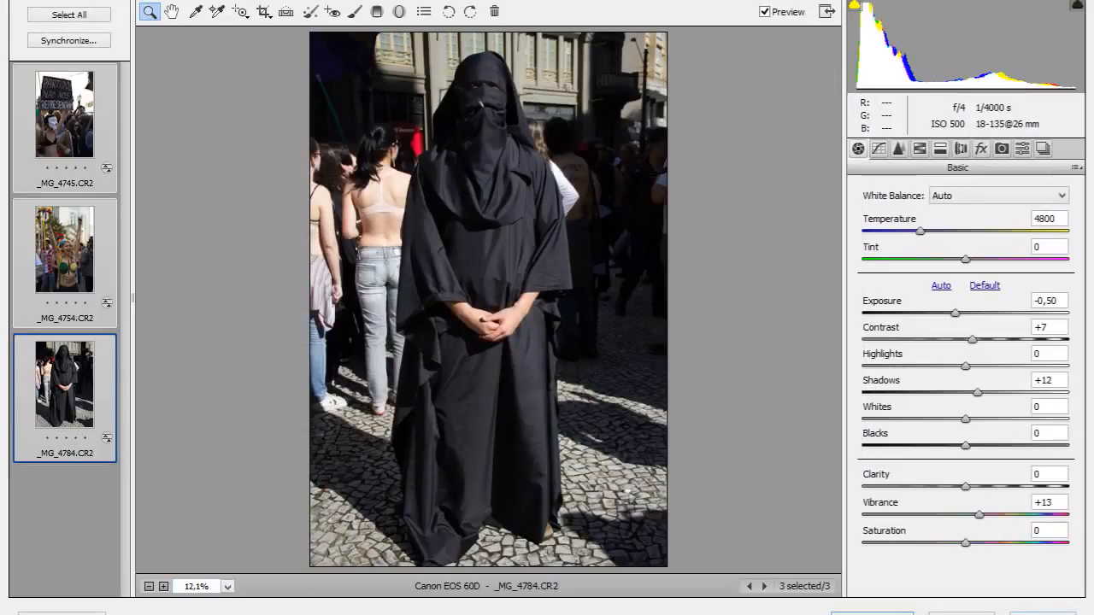
Step: Open the three selected photos in Photoshop, keeping the embedded ProPhoto RGB profile for each
key(Return)
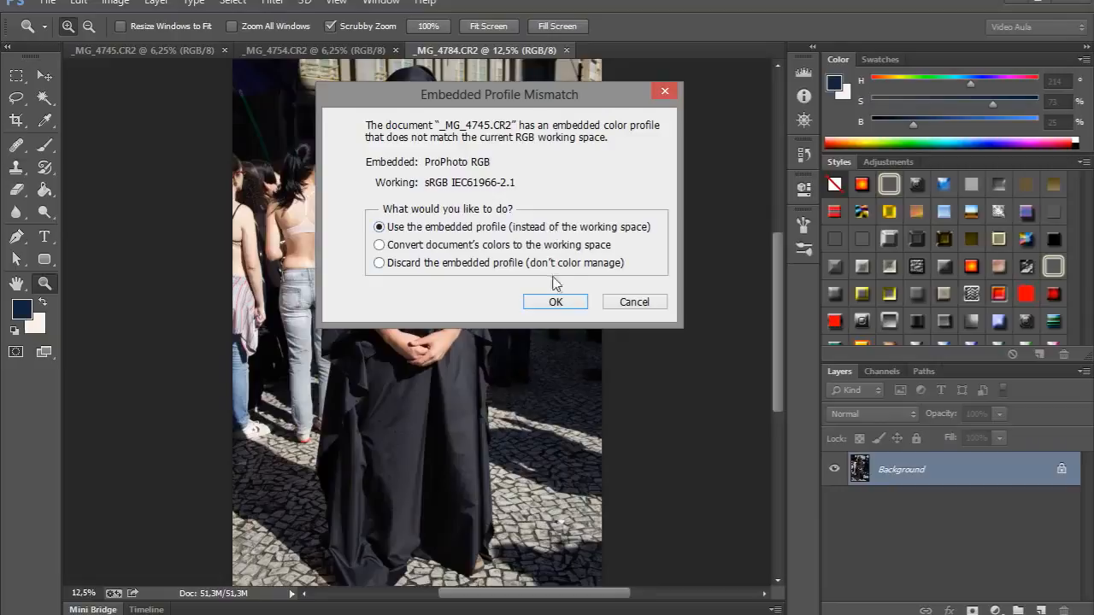
click(556, 302)
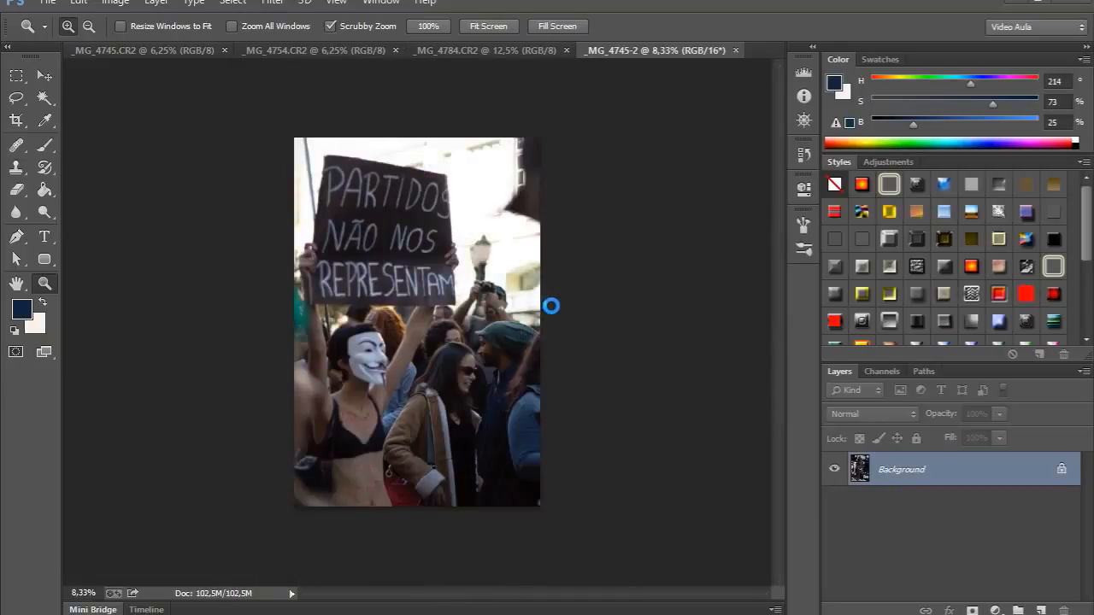
click(551, 305)
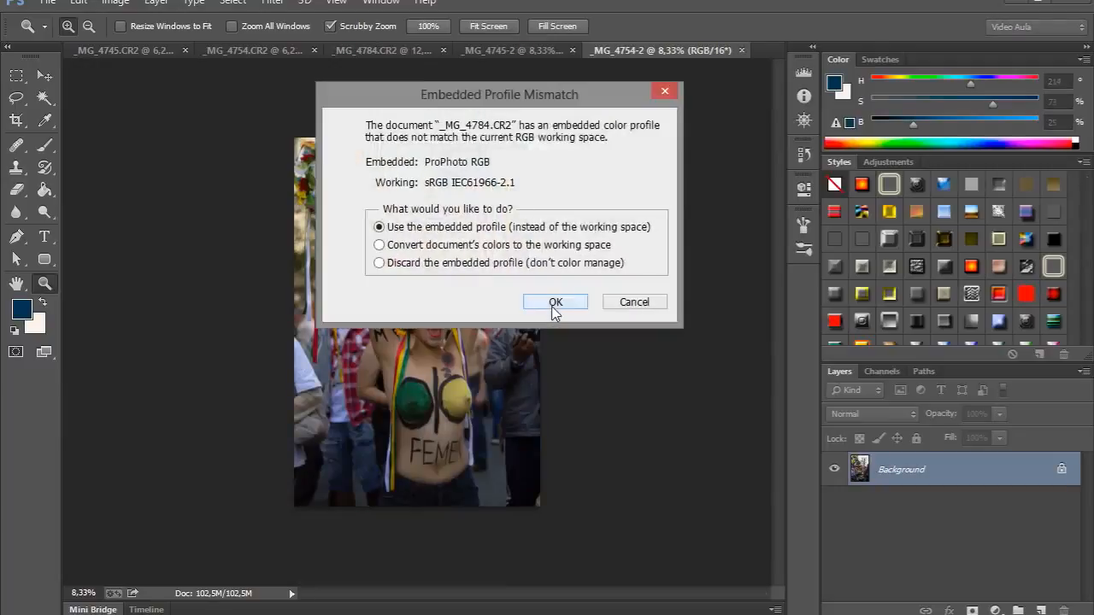
click(552, 305)
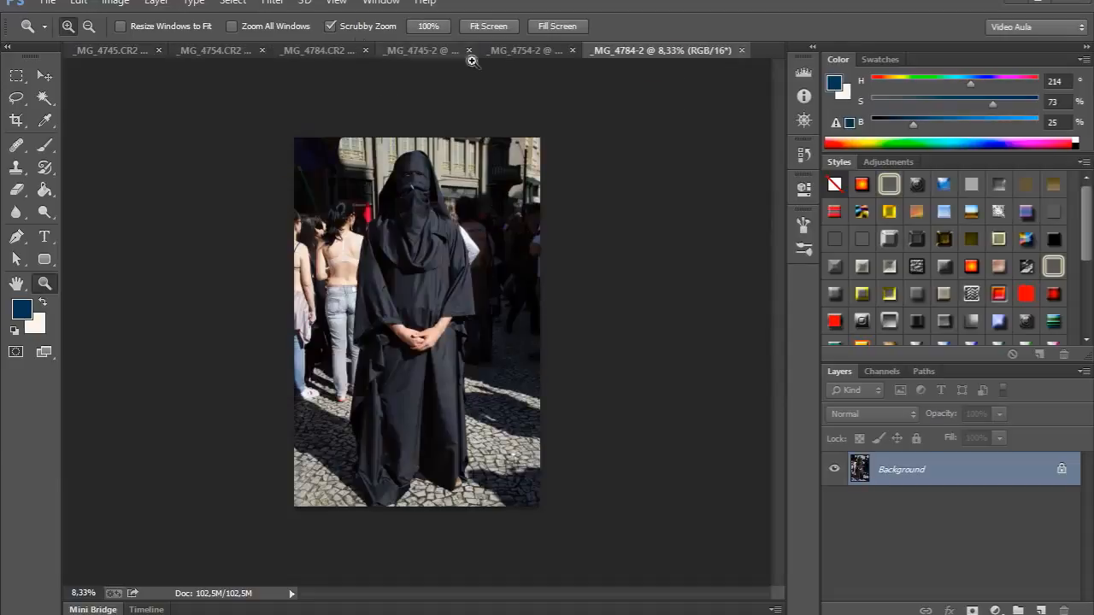
Step: Reorder the open documents so the 16-bit _MG_4784-2 sits directly beside the 8-bit _MG_4784.CR2
click(355, 49)
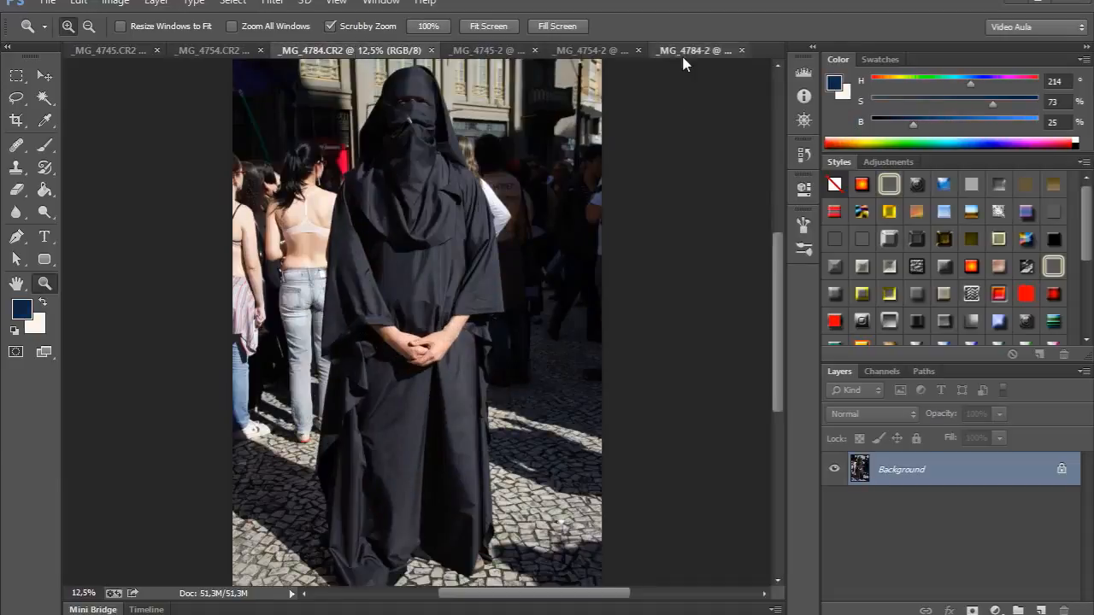
drag(681, 51, 589, 50)
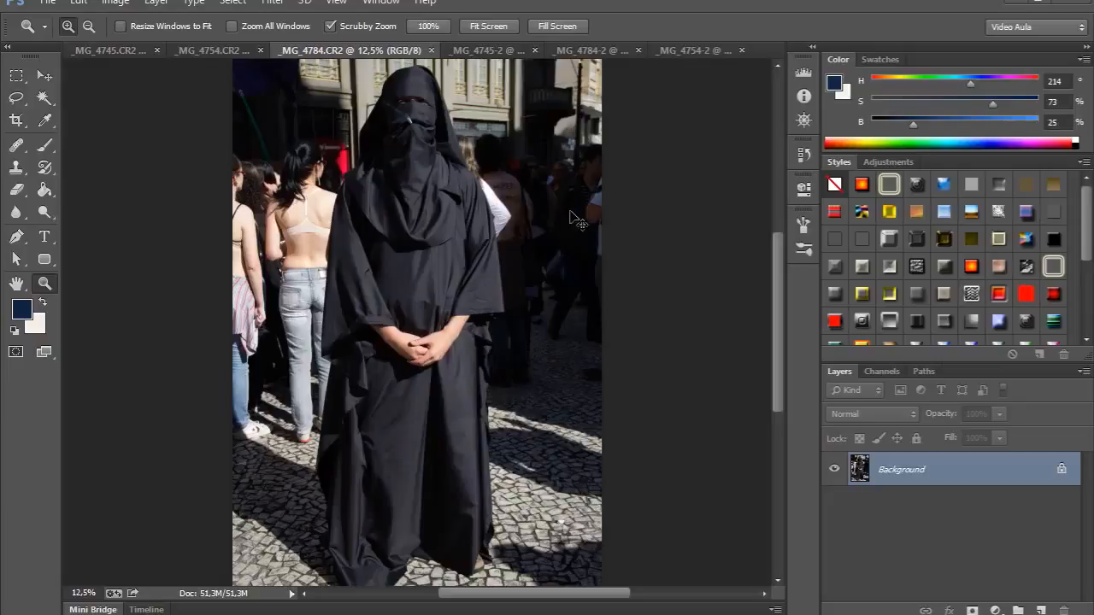
click(483, 49)
drag(575, 50, 478, 43)
Step: Fit _MG_4784-2 and _MG_4784.CR2 to the screen and alternate between them to compare the 16-bit and 8-bit versions
key(ctrl+1)
key(ctrl+Left)
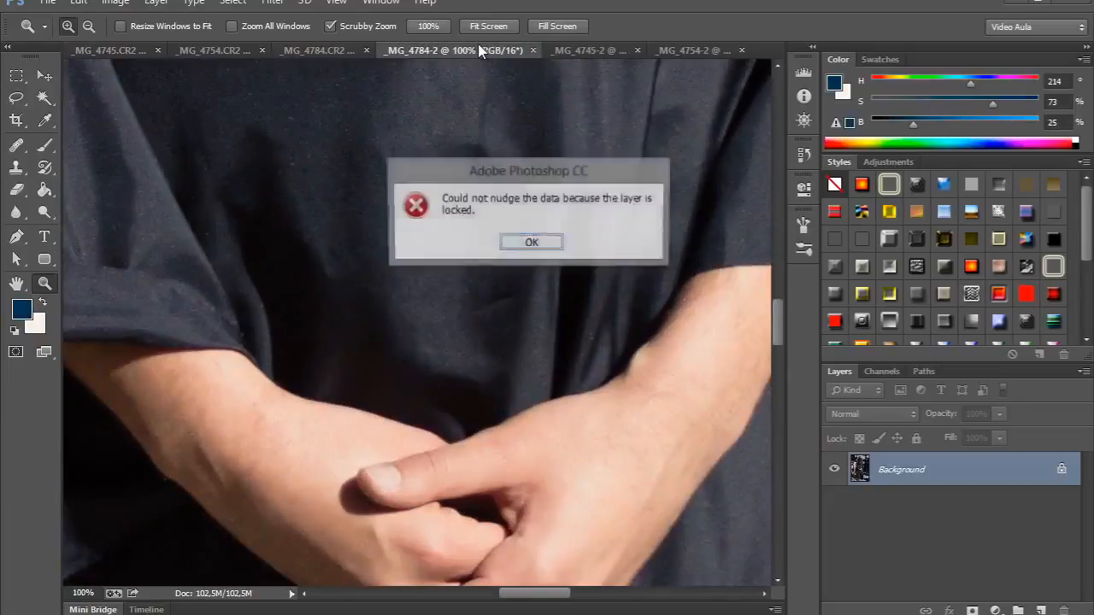
key(Return)
key(ctrl+0)
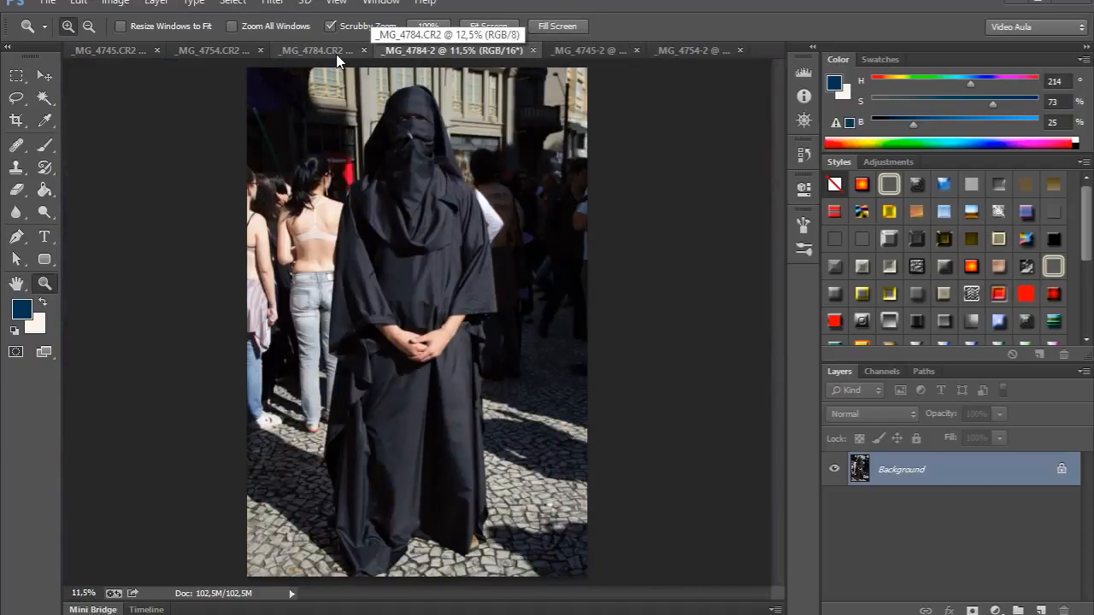
click(333, 51)
click(475, 53)
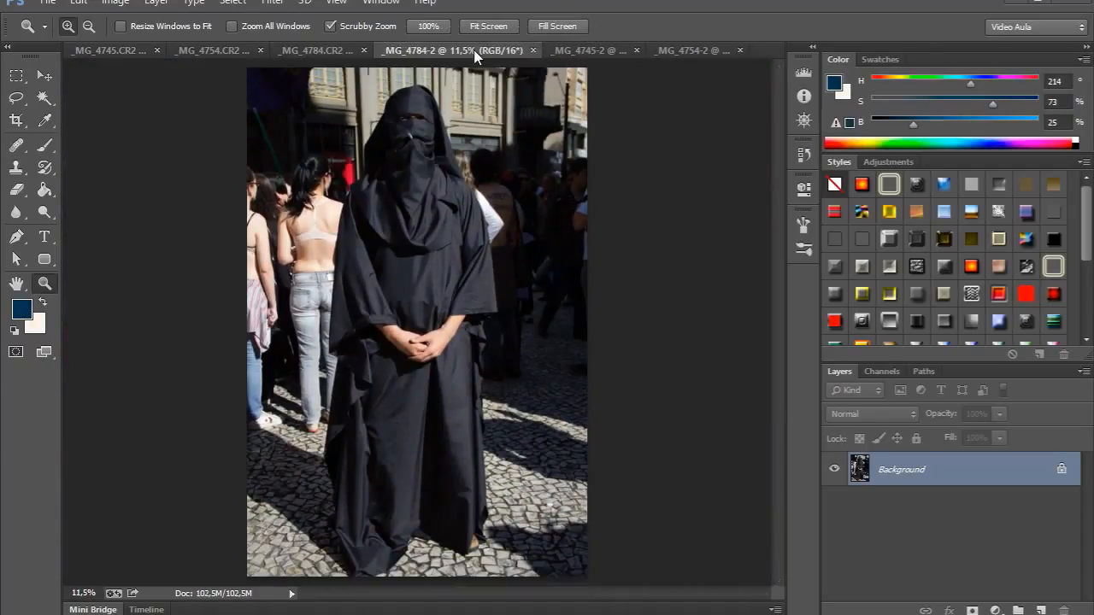
click(323, 51)
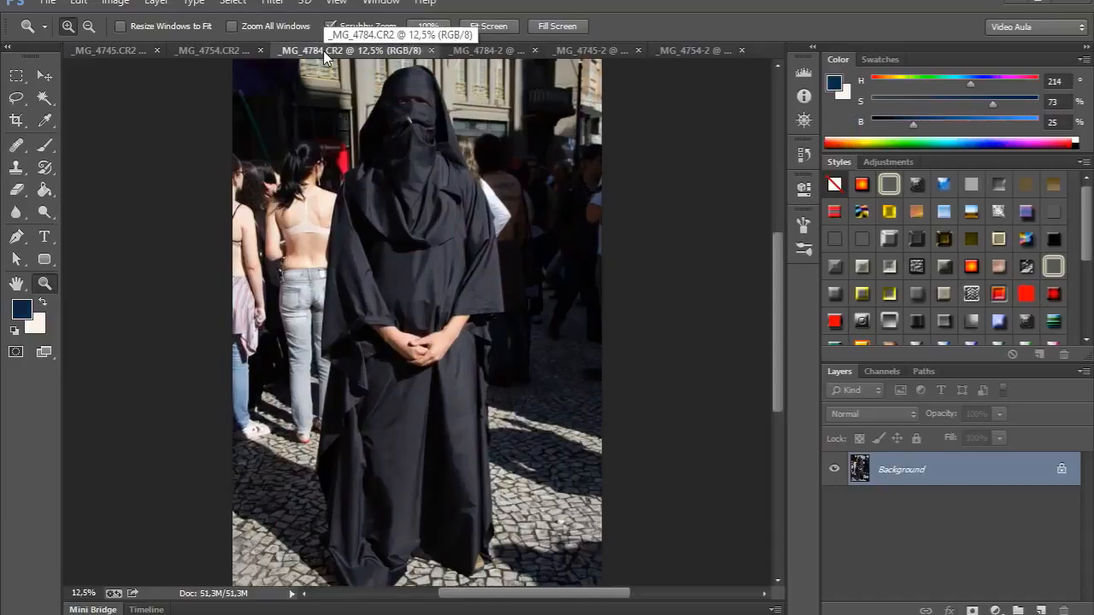
key(ctrl+0)
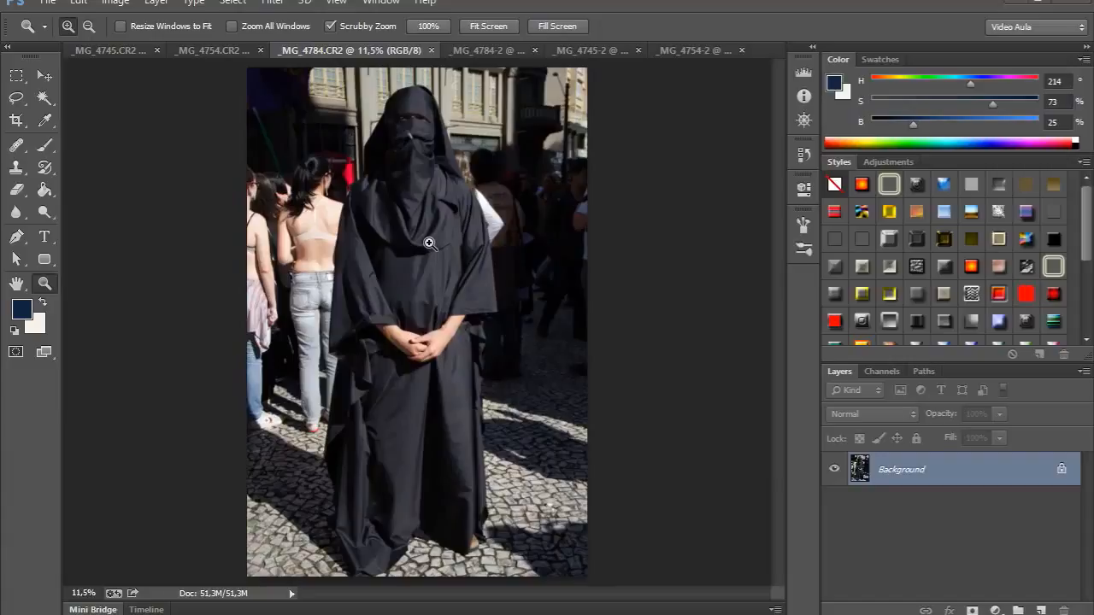
click(505, 57)
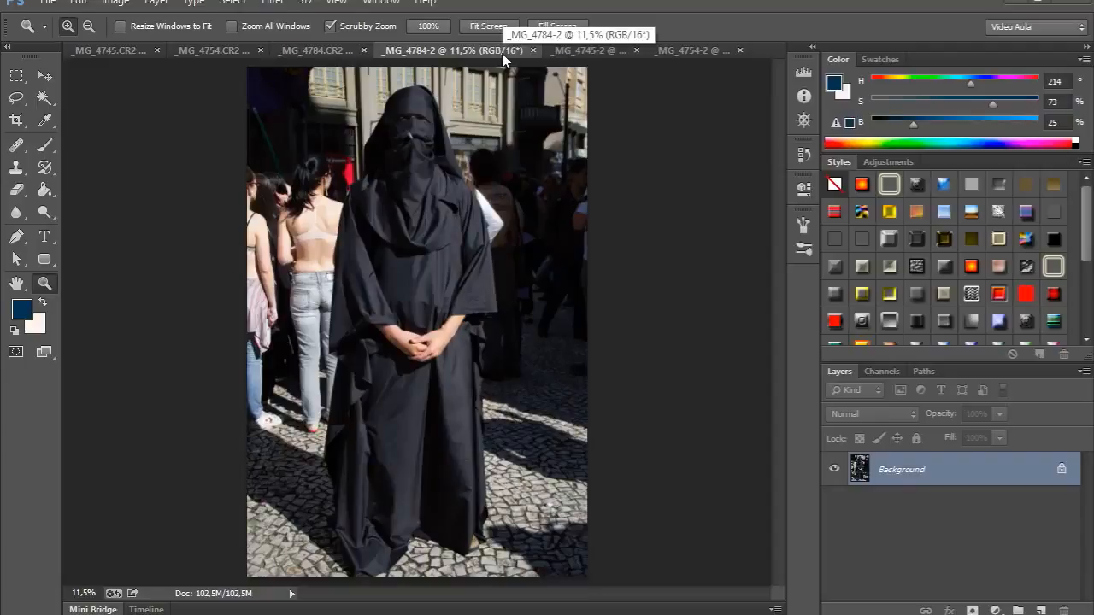
click(318, 53)
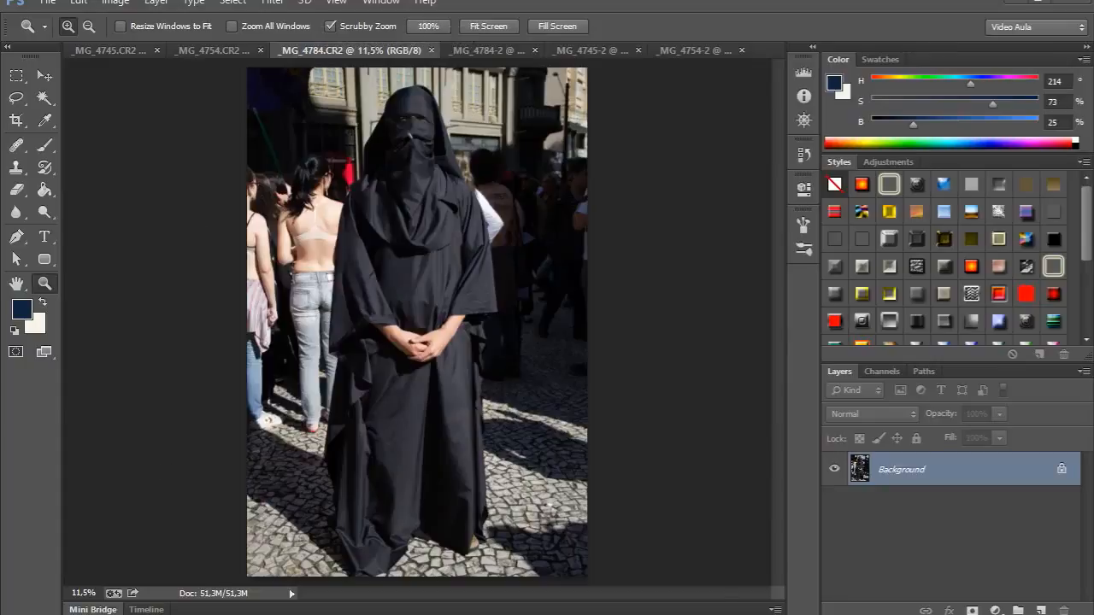
Step: Switch to Bridge and select _MG_4784.CR2 in the Passeata collection
key(alt+Tab)
click(372, 208)
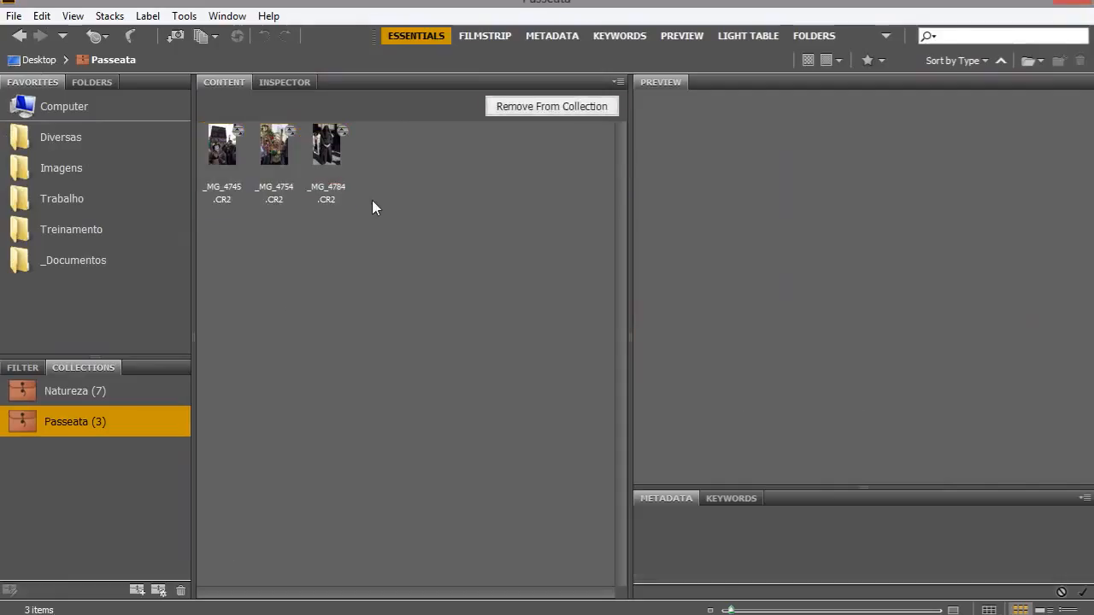
click(322, 162)
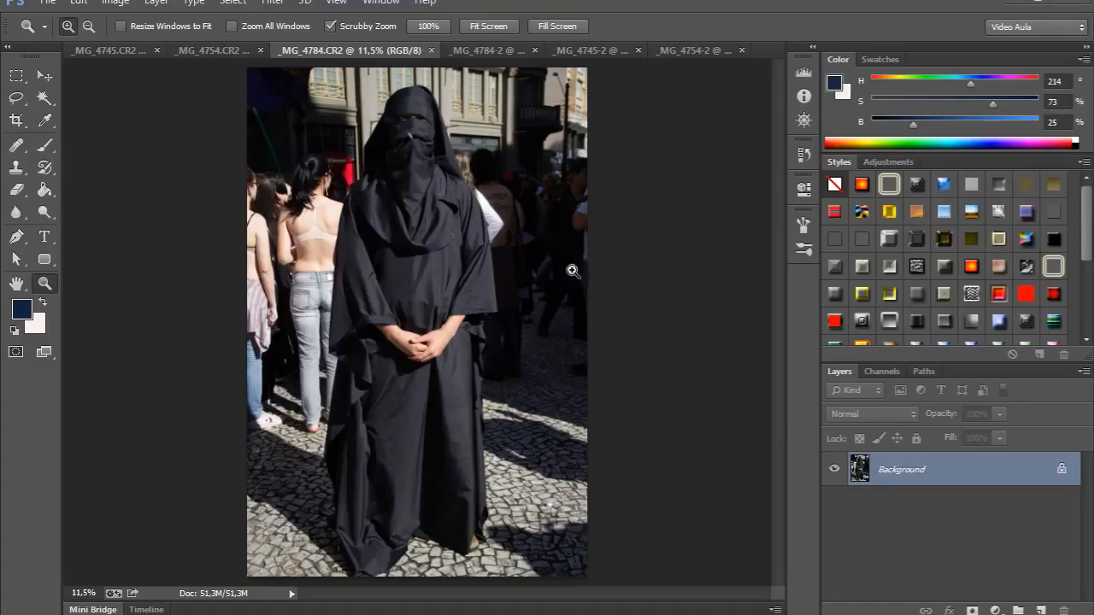
Step: Try a Levels adjustment layer on _MG_4784.CR2 with the black input at 63 and a lowered white input, and delete the layer
click(995, 612)
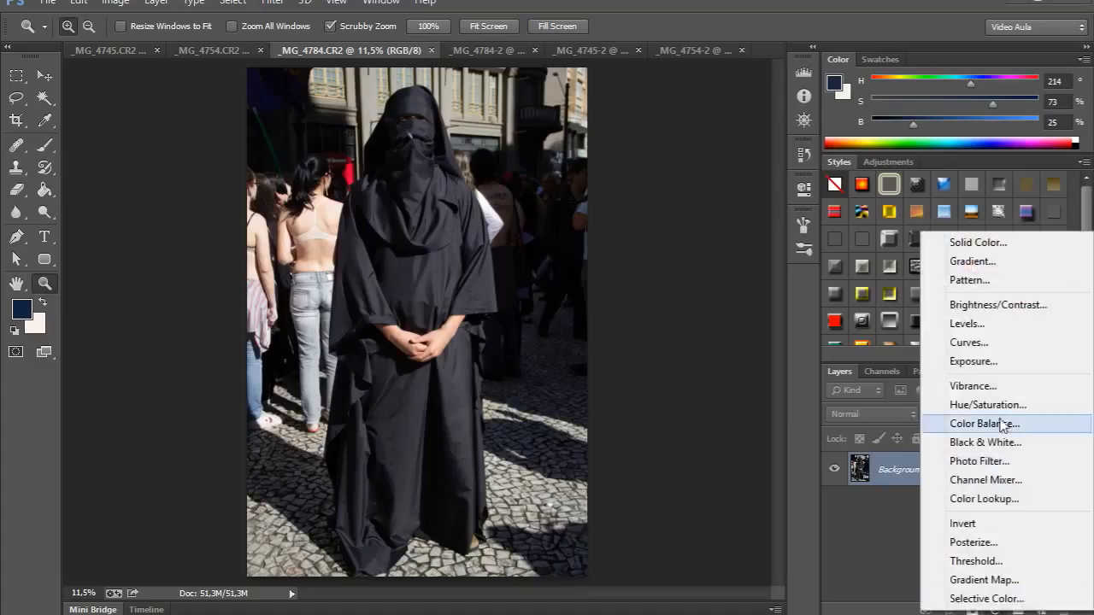
click(991, 326)
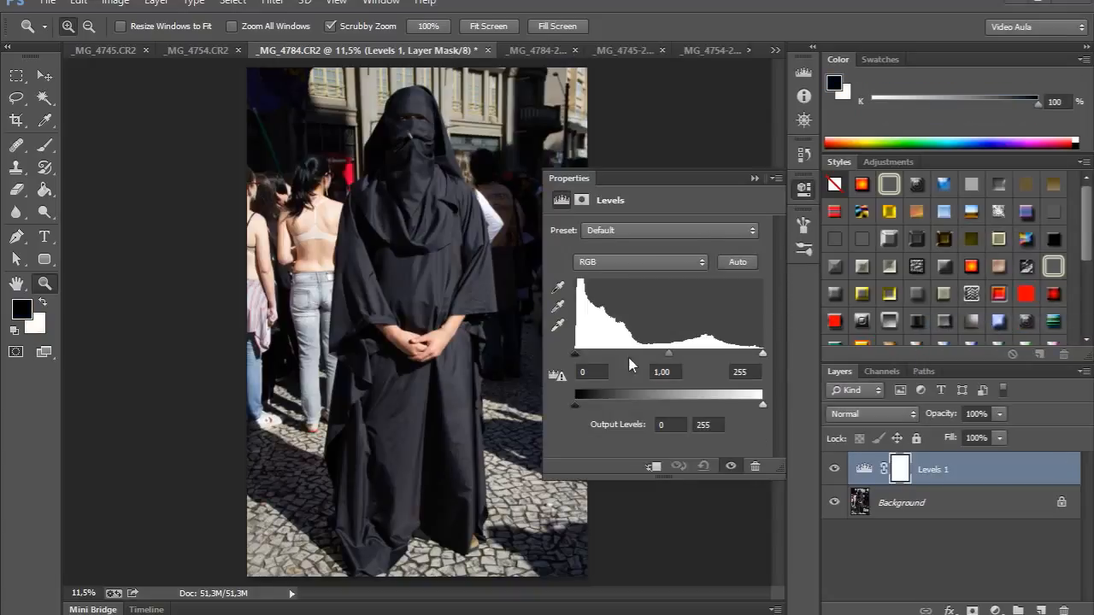
drag(575, 354, 621, 354)
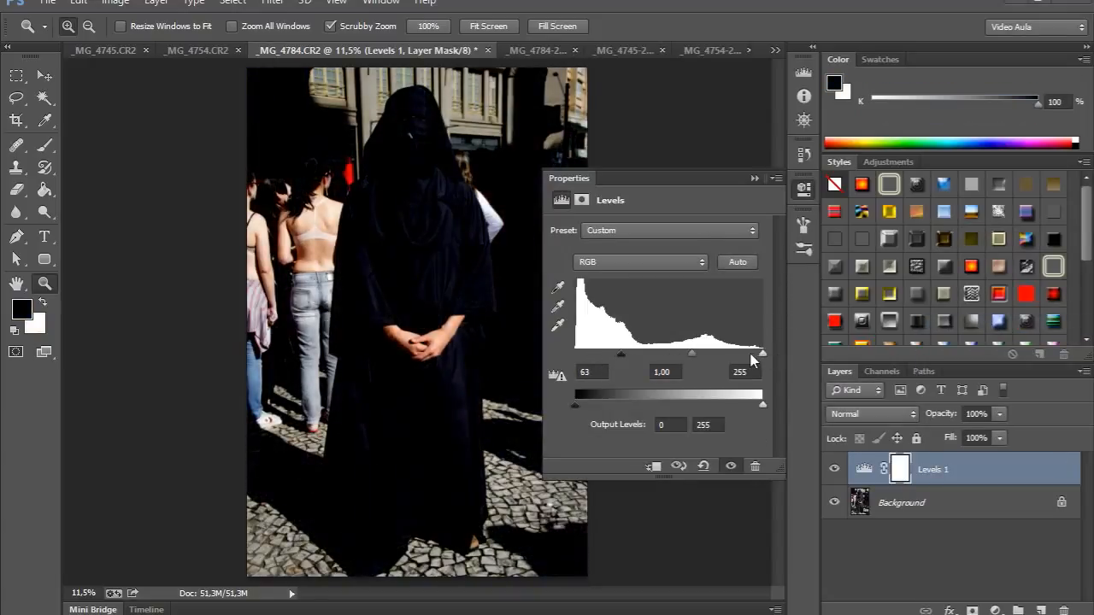
drag(762, 354, 704, 355)
click(804, 188)
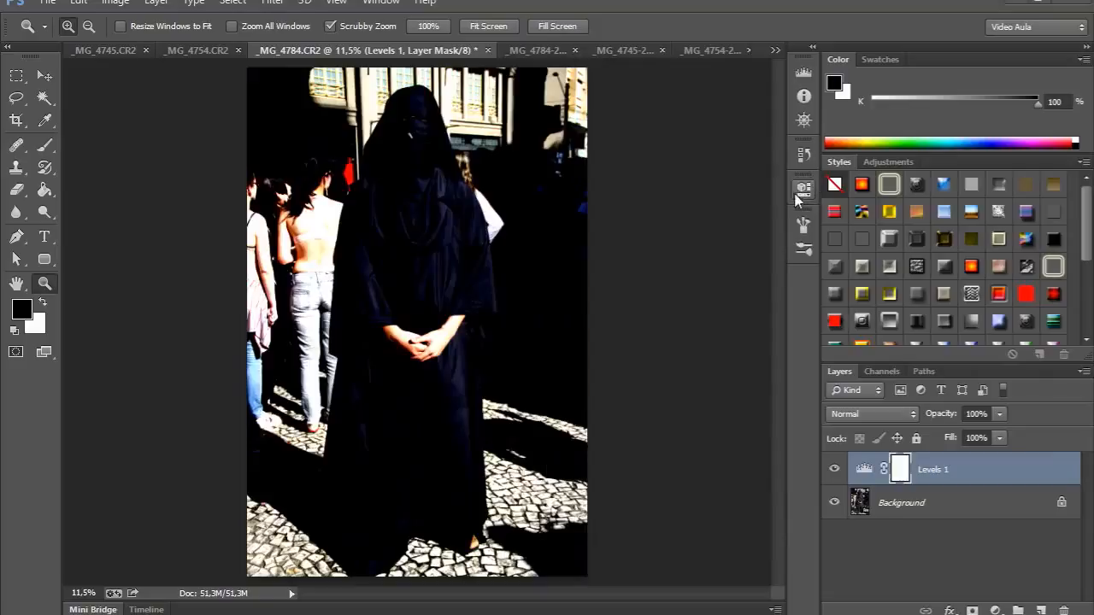
drag(871, 473, 1065, 611)
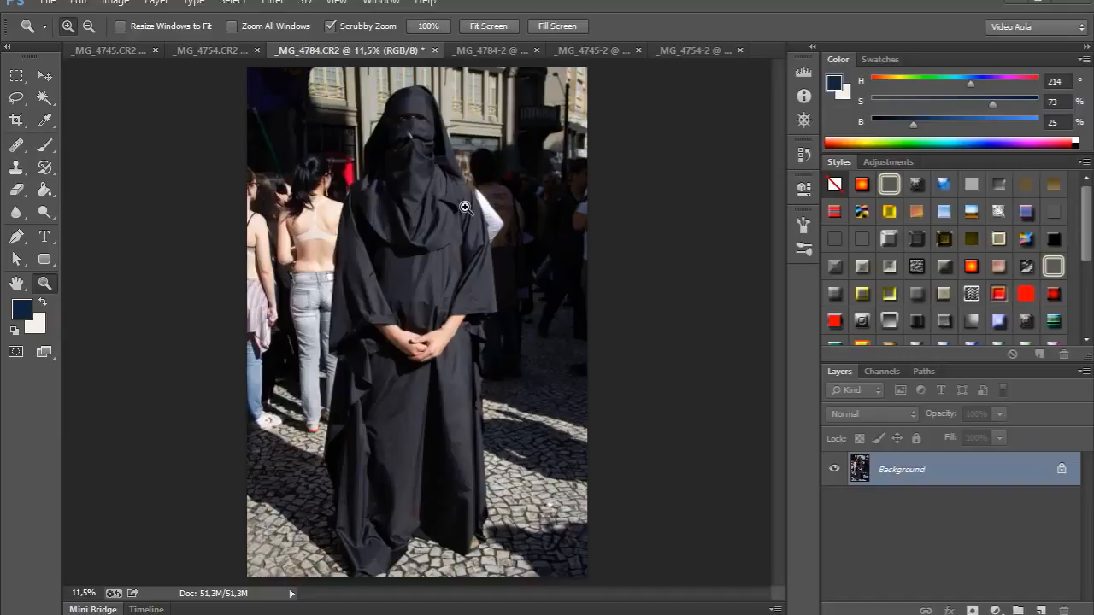
Step: Paint a freehand dark blue scribble across the upper half of the photo with the size 45 Brush
click(45, 145)
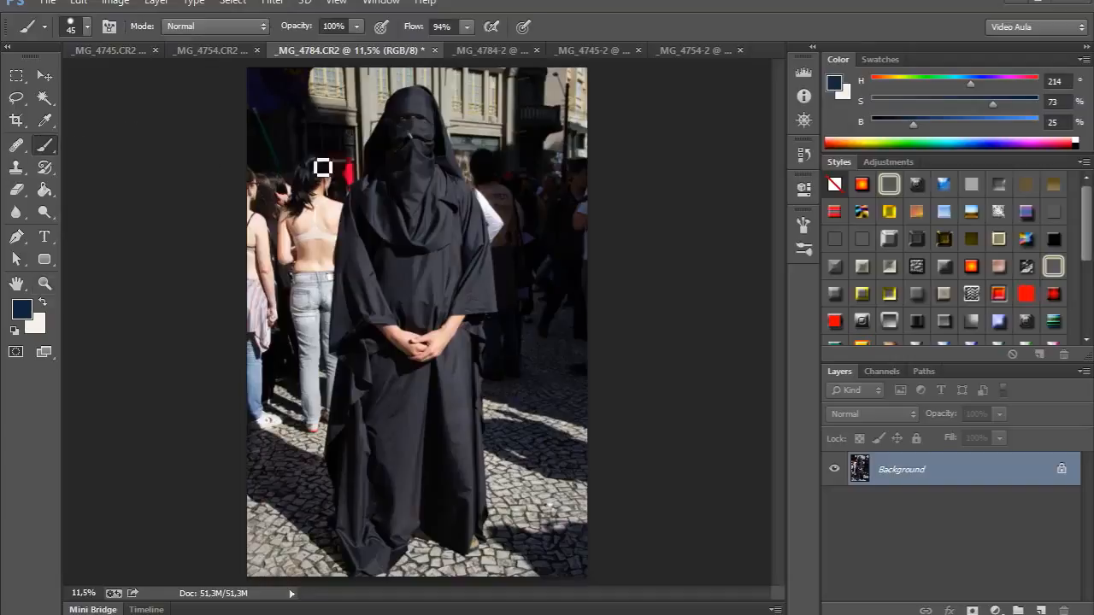
mouse_move(322, 168)
mouse_down()
mouse_move(342, 176)
mouse_move(353, 288)
mouse_move(556, 309)
mouse_up()
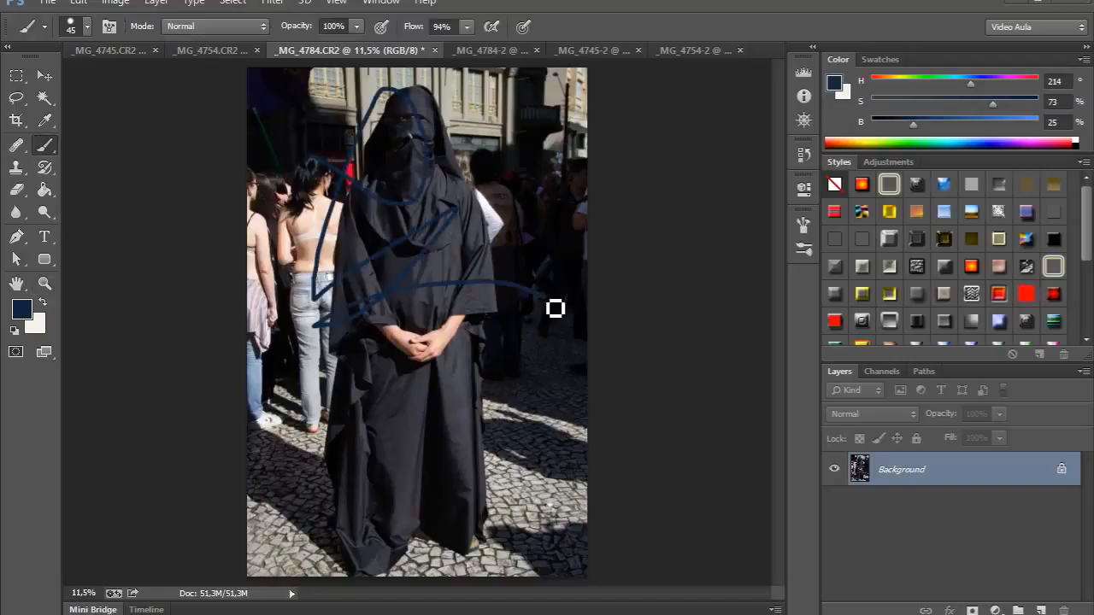